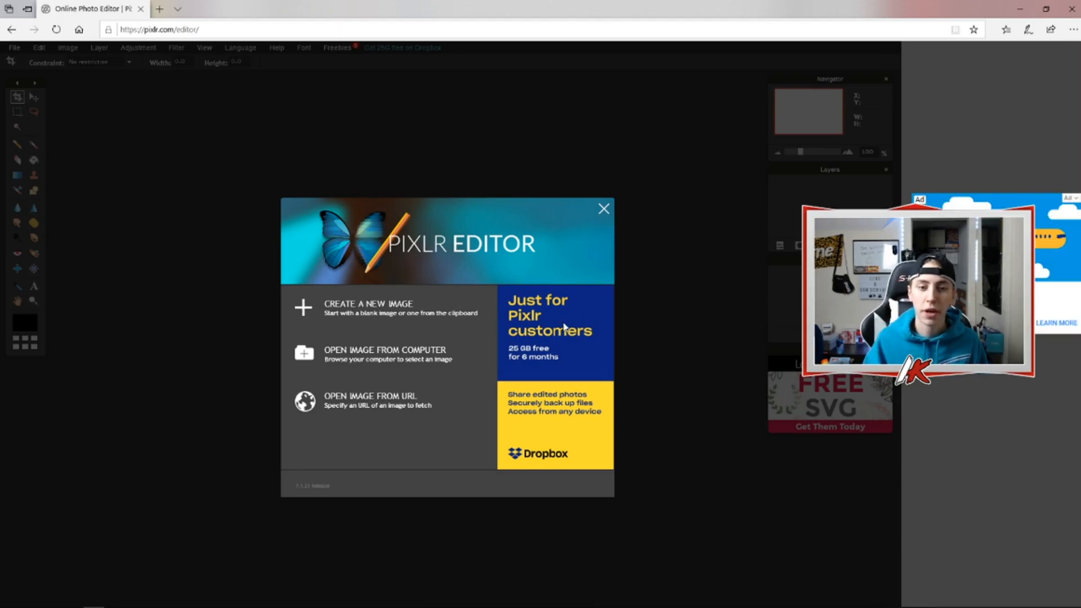
Open the image fortnite-chapter-2-season-11-dam-1366x768 from the Desktop folder as the thumbnail background.
click(417, 370)
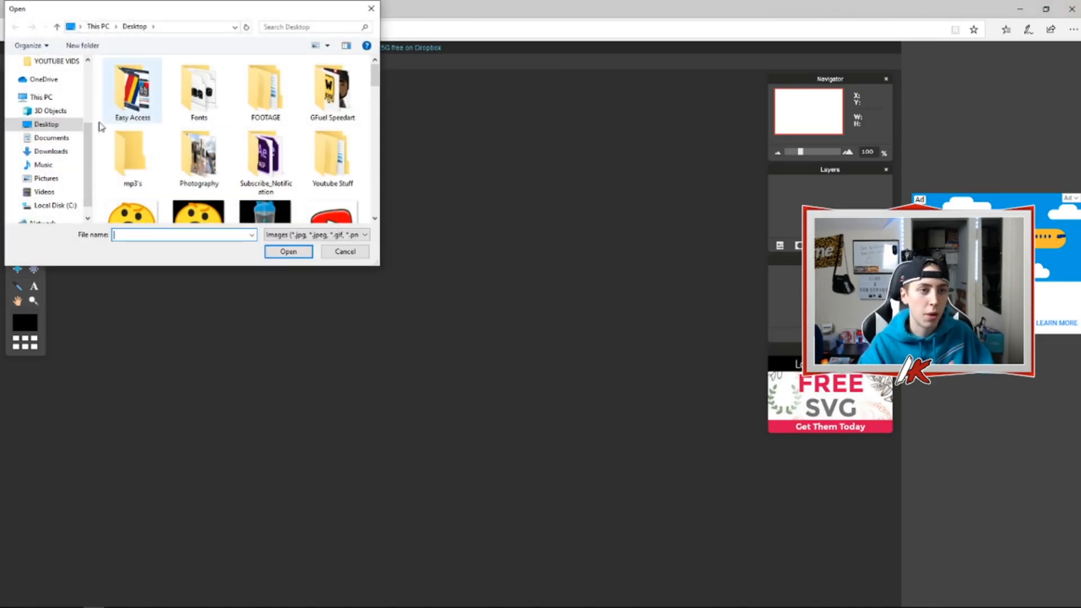
scroll(45, 146, up, 3)
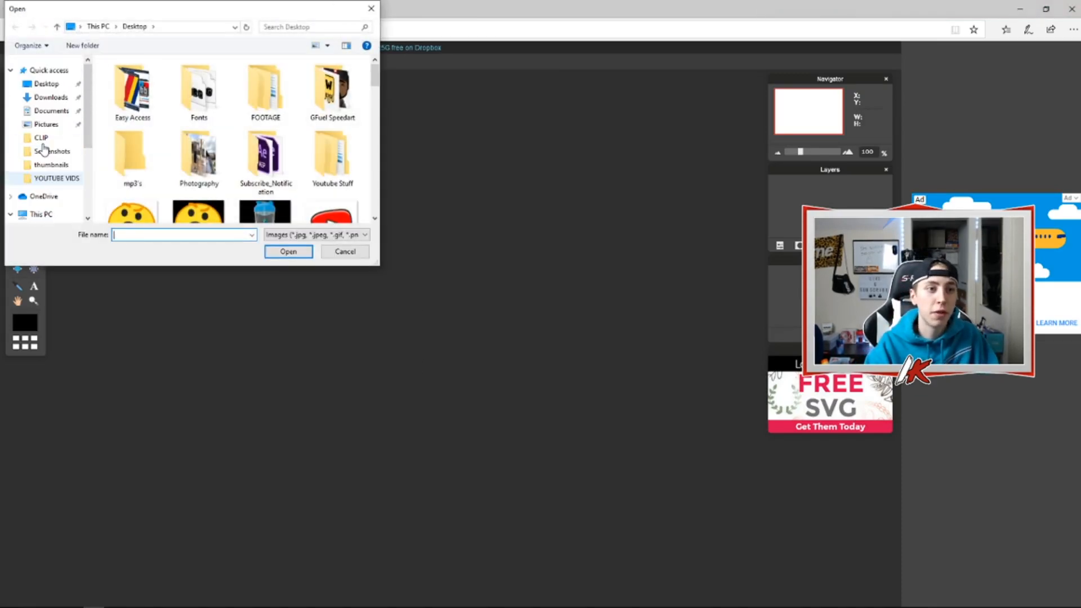
click(52, 86)
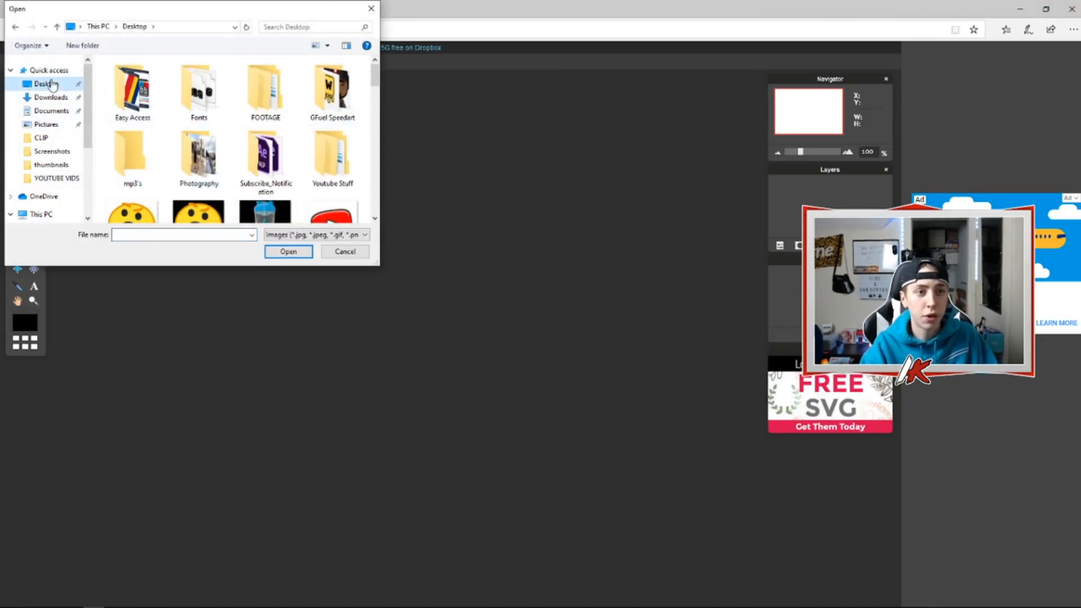
scroll(248, 140, down, 1)
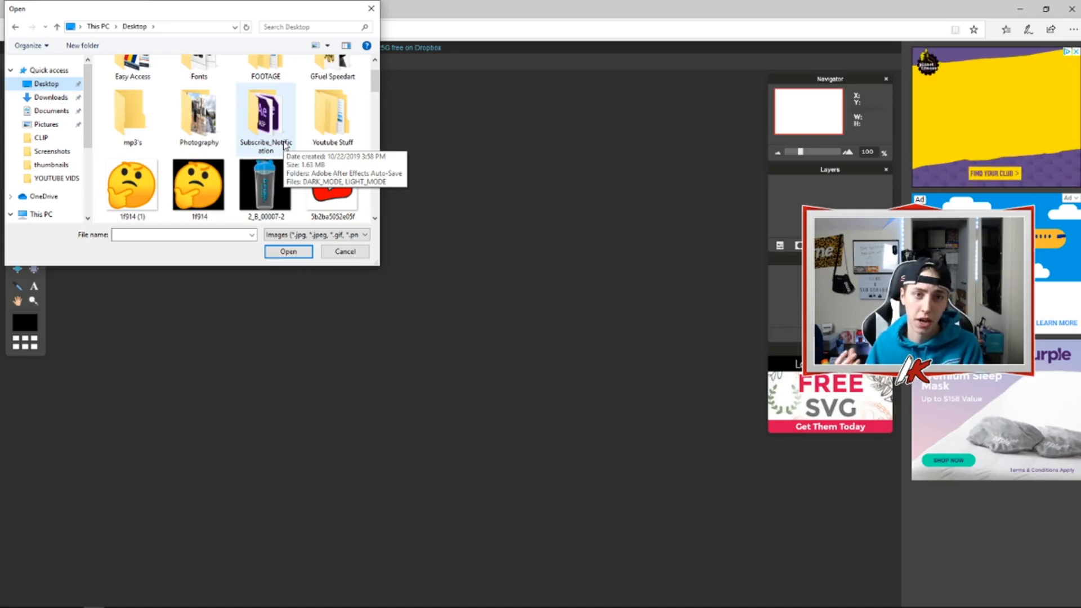
scroll(157, 208, down, 3)
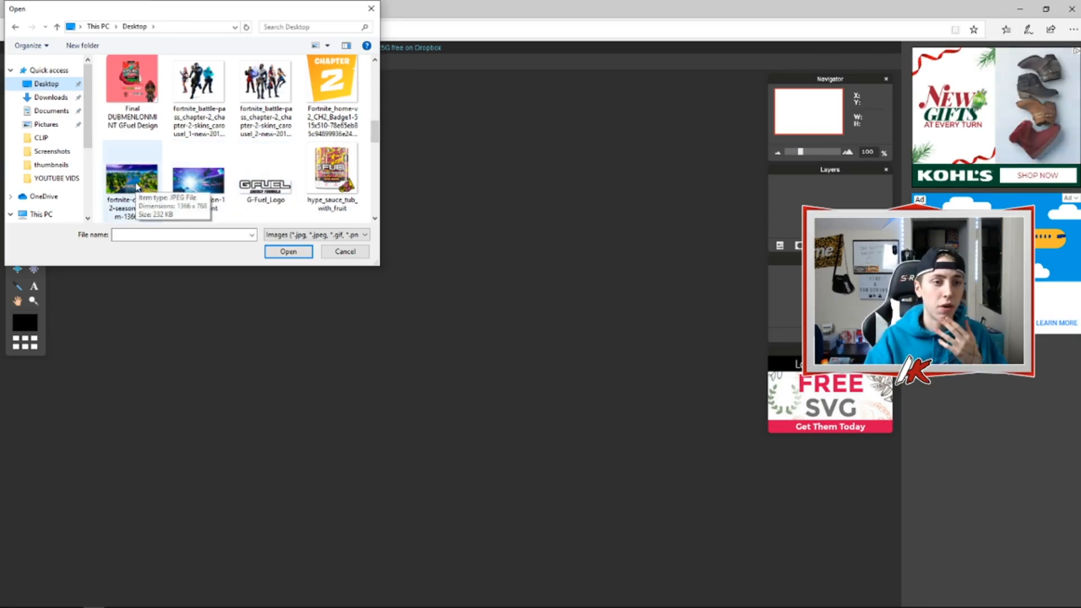
click(135, 198)
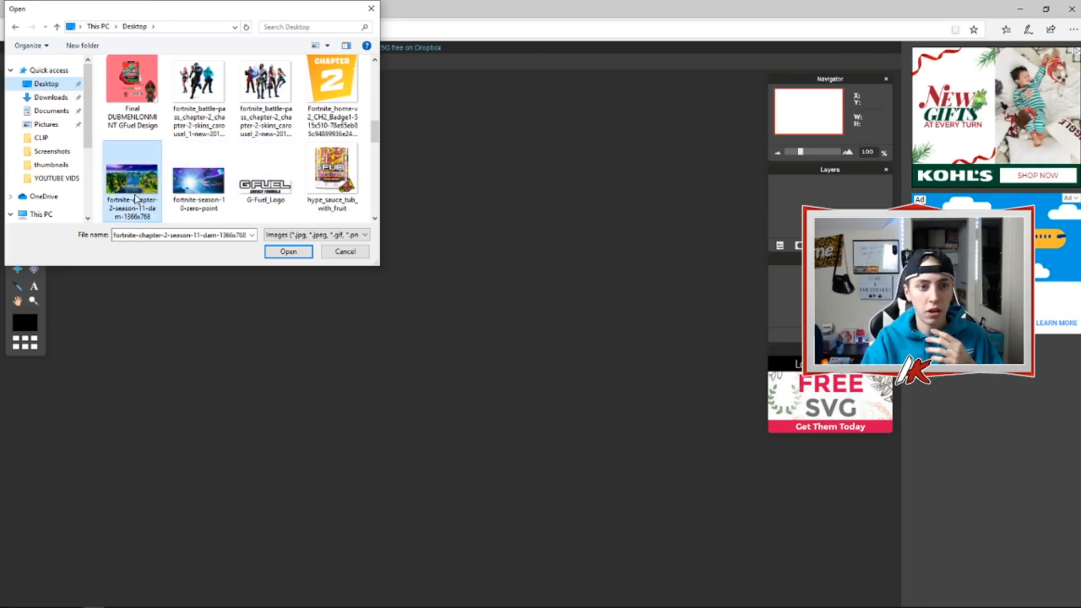
double_click(136, 198)
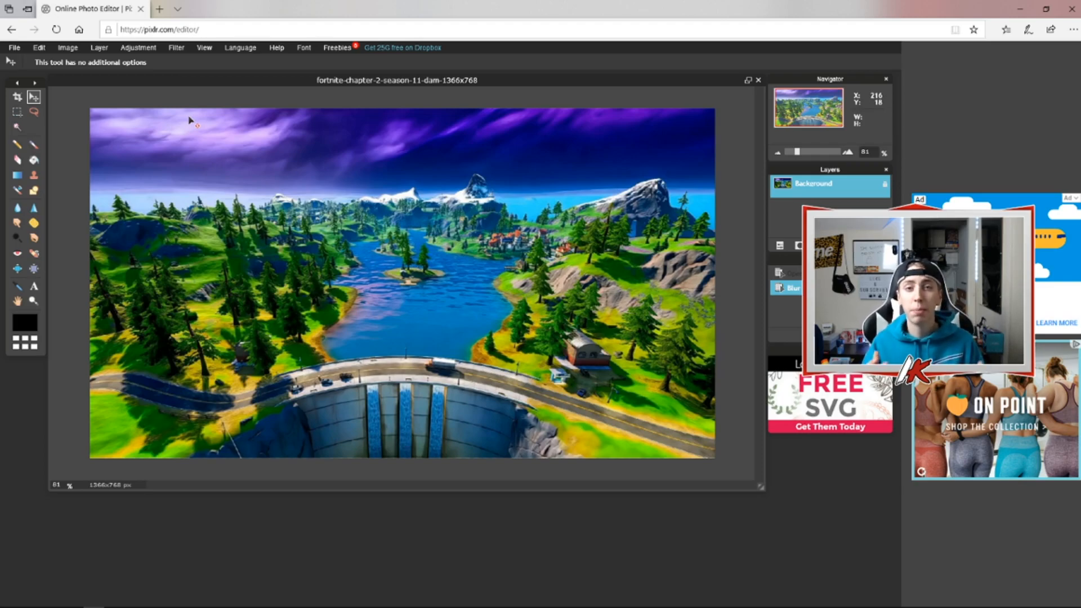
Start a new text object over the middle of the image and choose the Burbank Big Condensed font.
click(33, 287)
click(385, 226)
click(441, 310)
scroll(453, 348, down, 8)
scroll(450, 352, up, 8)
scroll(449, 364, down, 5)
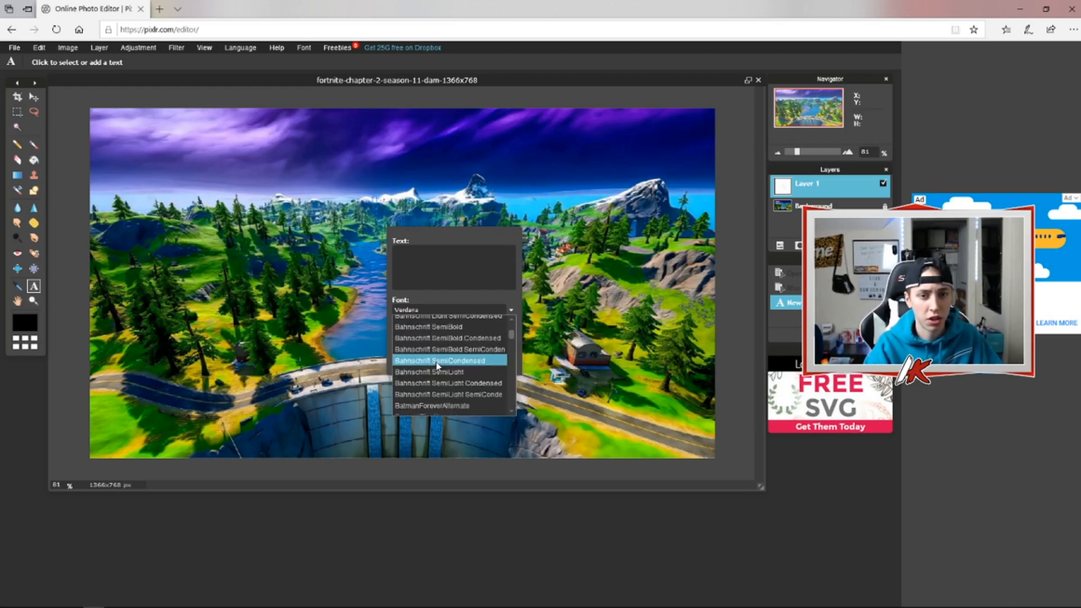
scroll(512, 340, down, 3)
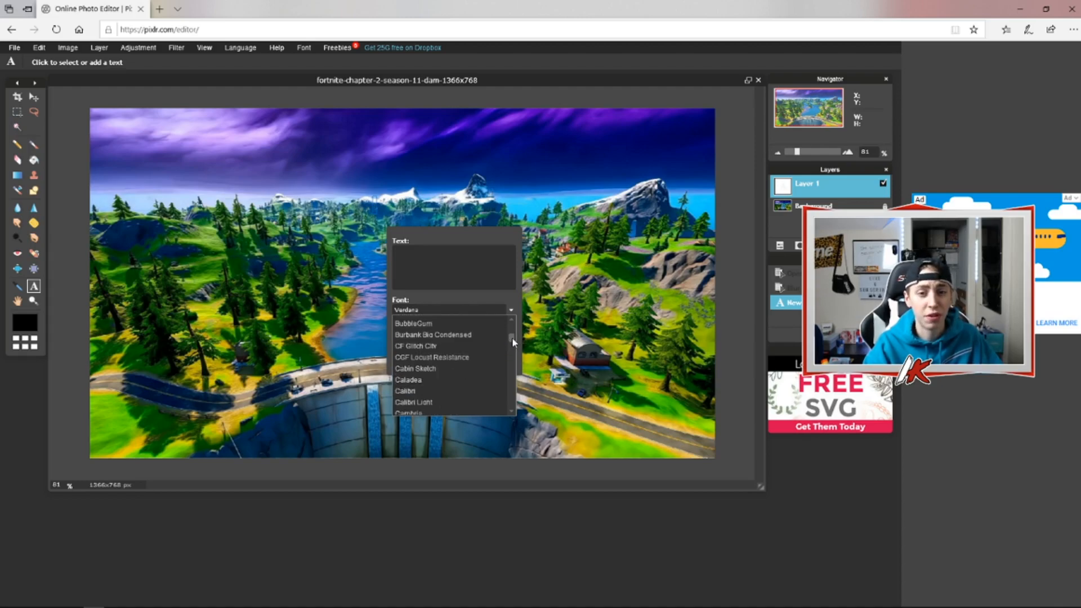
click(457, 335)
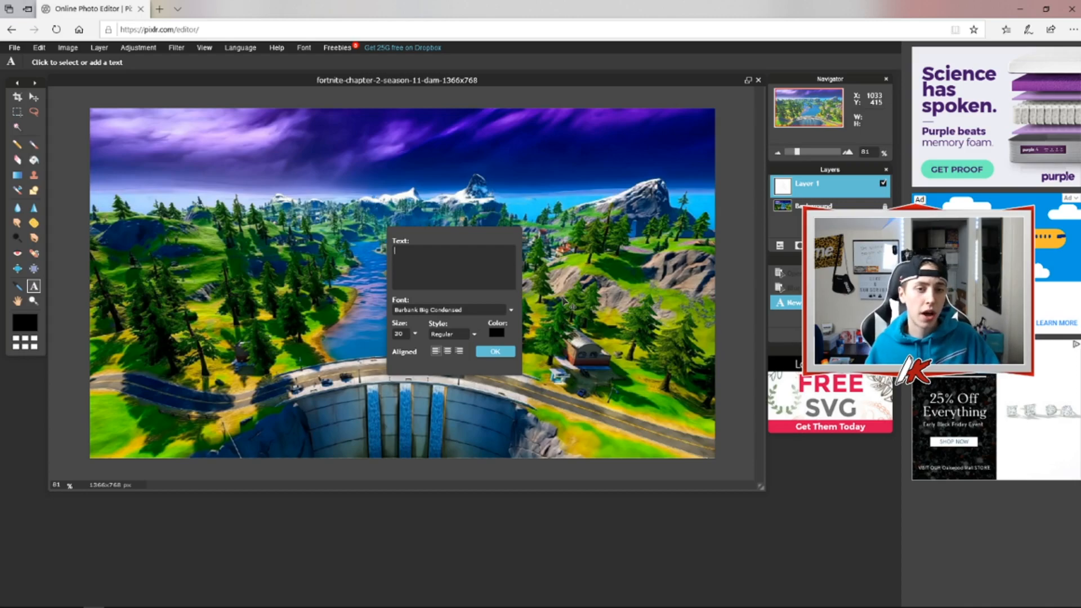
text(HO)
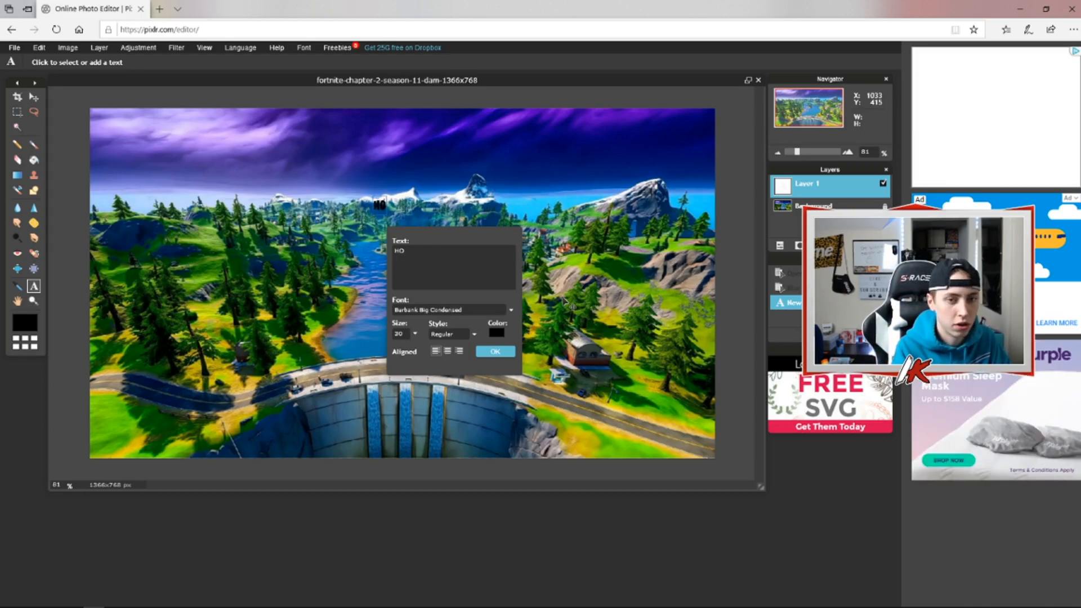
text(W TO MAKE A THUM)
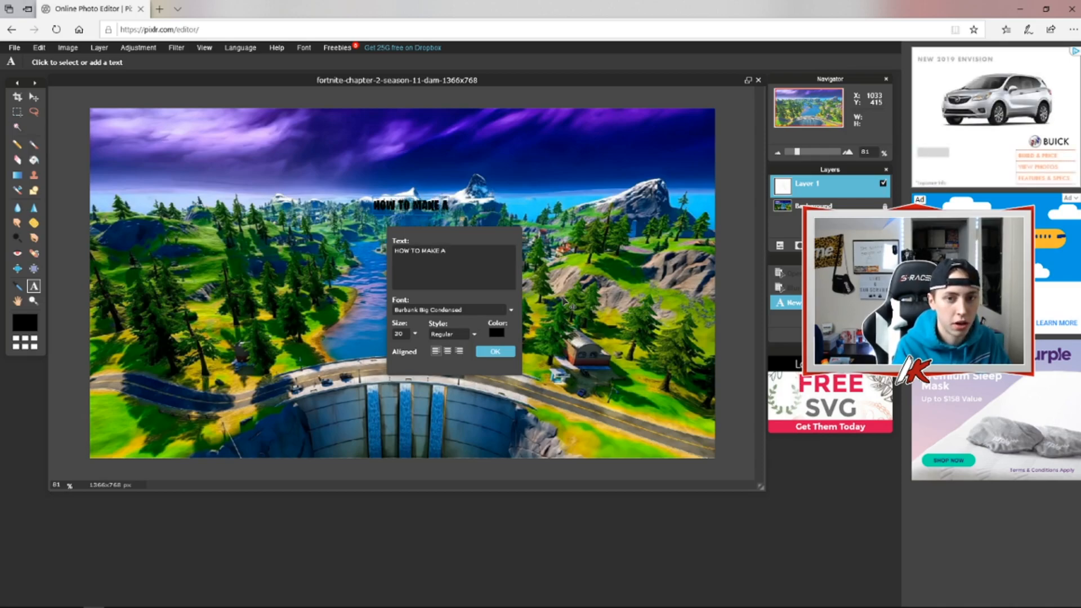
key(BackSpace)
key(BackSpace)
key(BackSpace)
key(BackSpace)
key(BackSpace)
key(BackSpace)
key(BackSpace)
key(BackSpace)
key(BackSpace)
key(BackSpace)
key(BackSpace)
key(BackSpace)
key(BackSpace)
key(BackSpace)
key(BackSpace)
key(BackSpace)
key(BackSpace)
key(BackSpace)
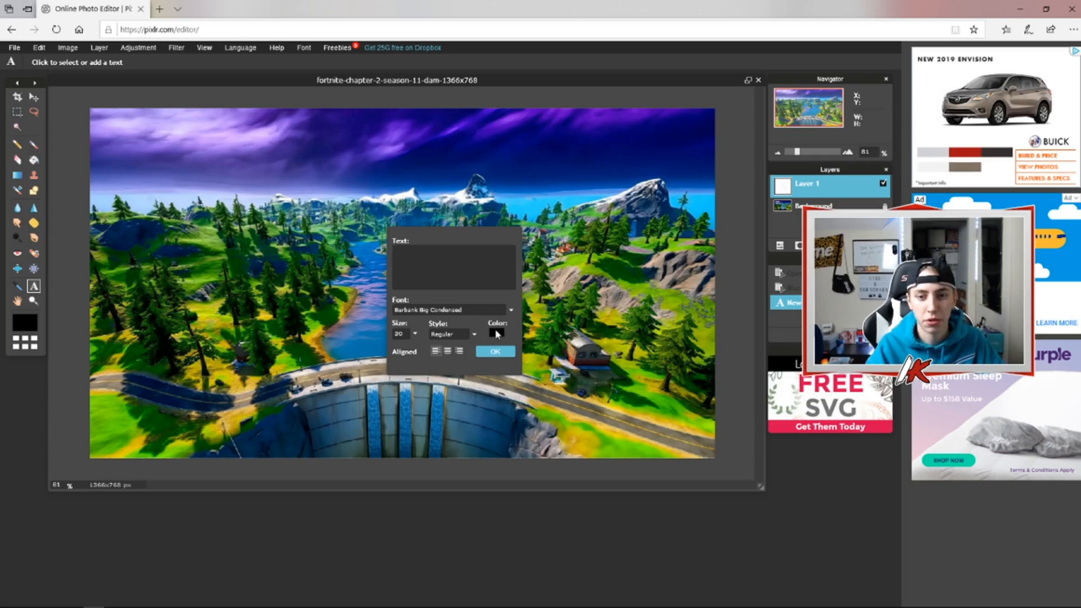
Set the text colour to white and enter the title "HOW TO MAKE A THUMBNAIL".
click(495, 333)
click(383, 252)
click(389, 244)
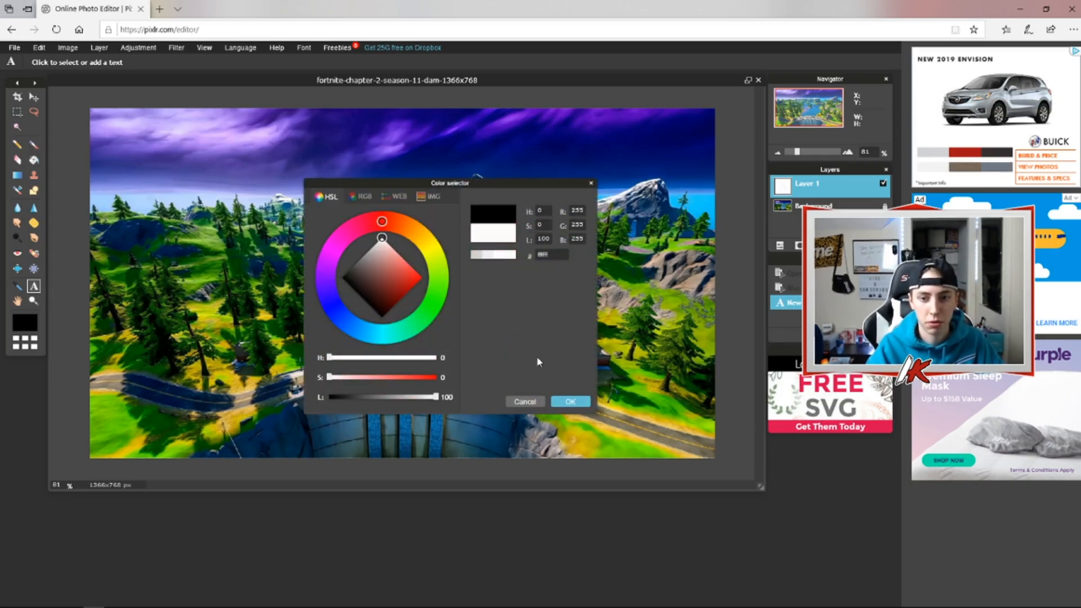
click(570, 402)
text(THUB)
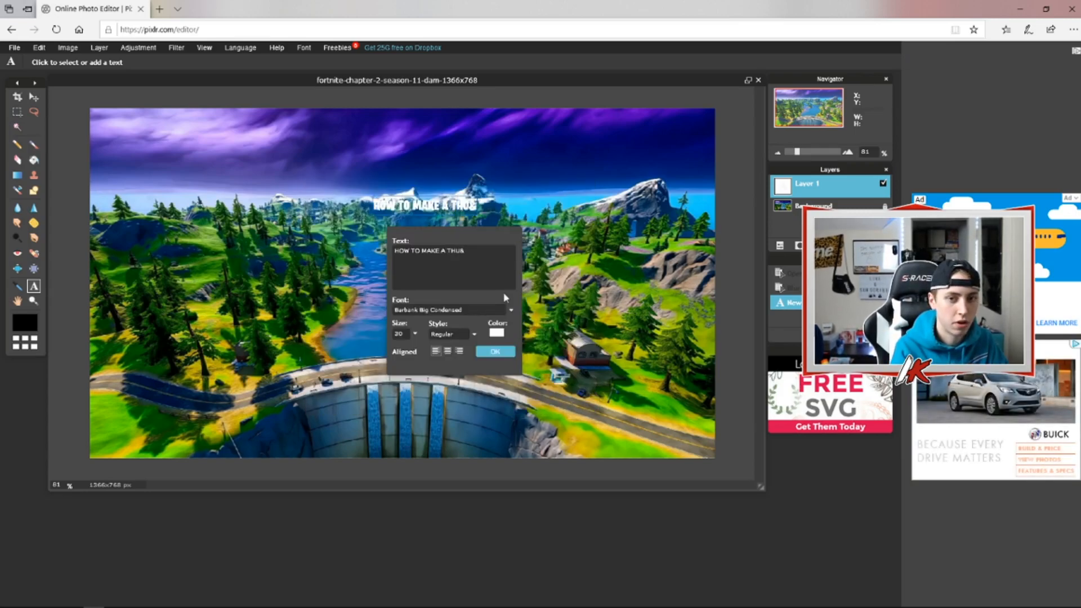
key(BackSpace)
text(MBNAIL)
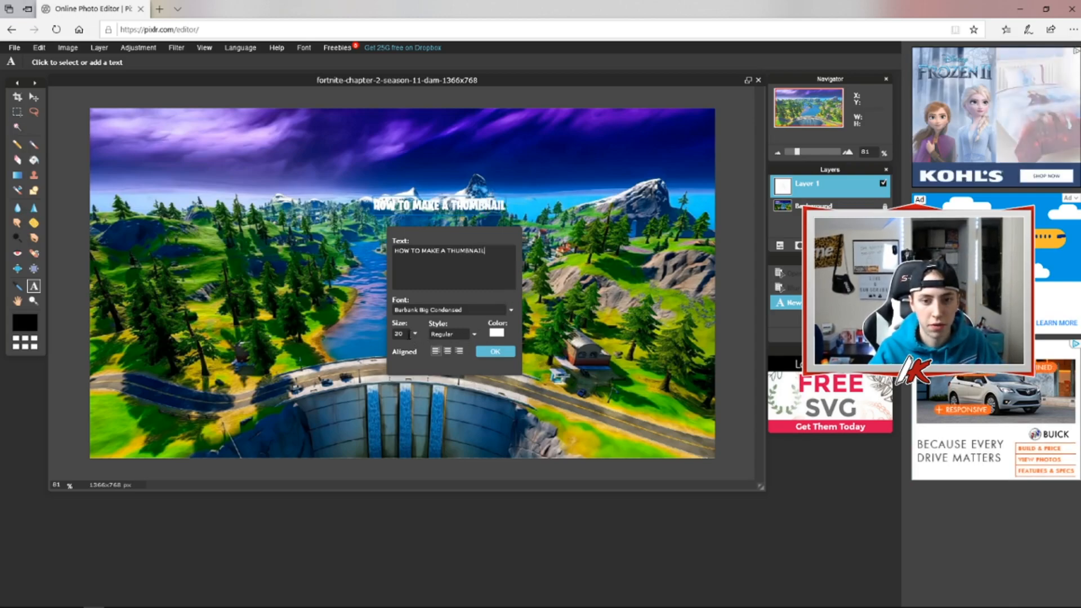
Enlarge the title's font size to about 75 and move the title into the sky near the image's upper centre.
click(415, 333)
drag(365, 350, 365, 351)
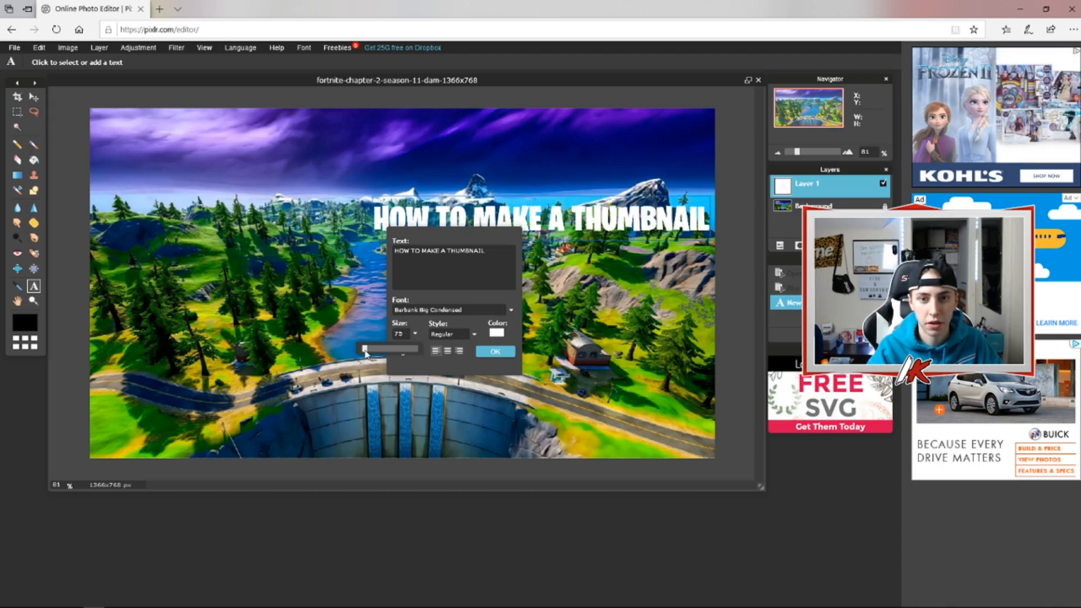
click(479, 353)
click(34, 97)
drag(468, 223, 332, 175)
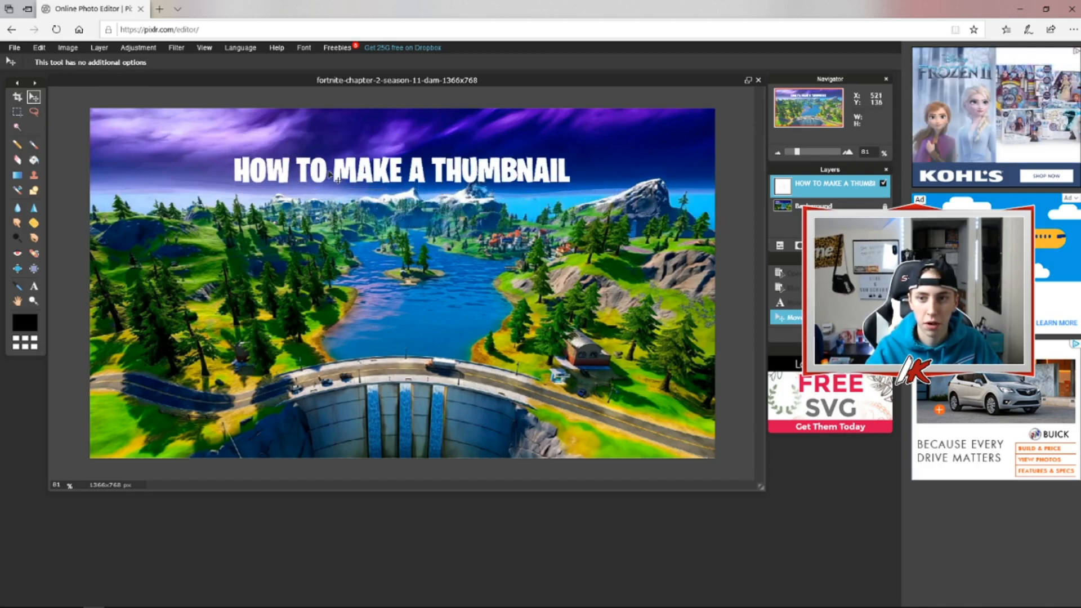
Turn on an Outer glow layer style for the title and set its colour to black (000000).
right_click(857, 192)
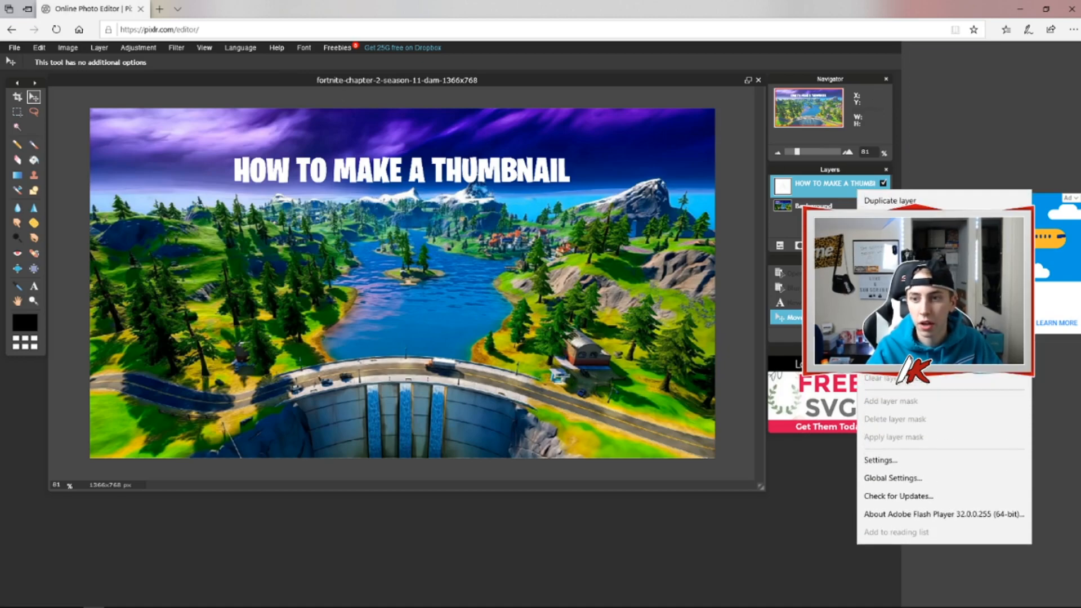
click(889, 324)
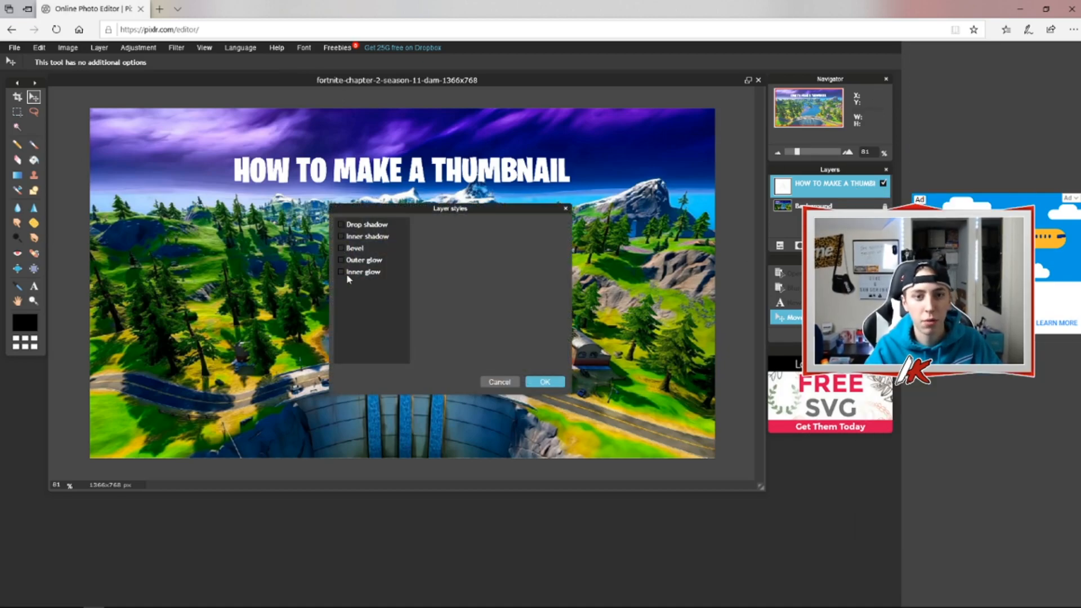
click(340, 260)
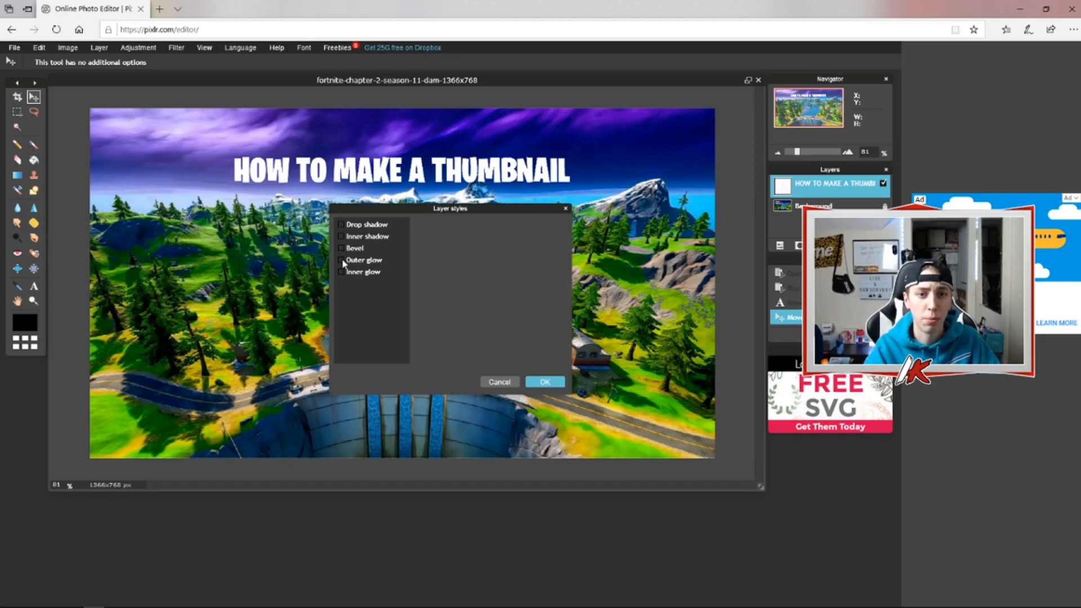
click(383, 260)
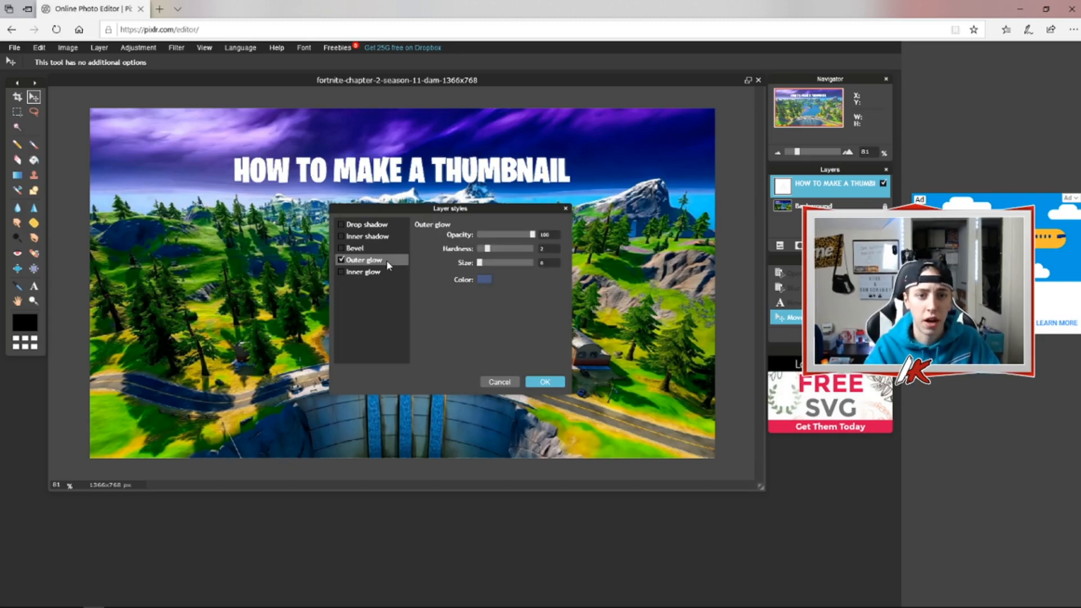
click(484, 279)
drag(380, 275, 320, 292)
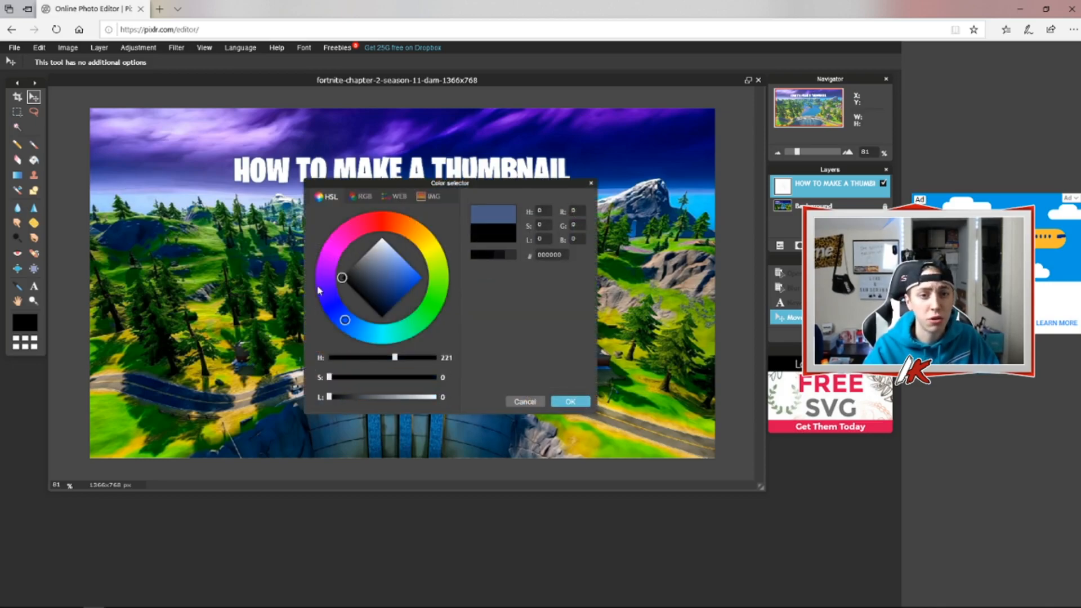
click(563, 402)
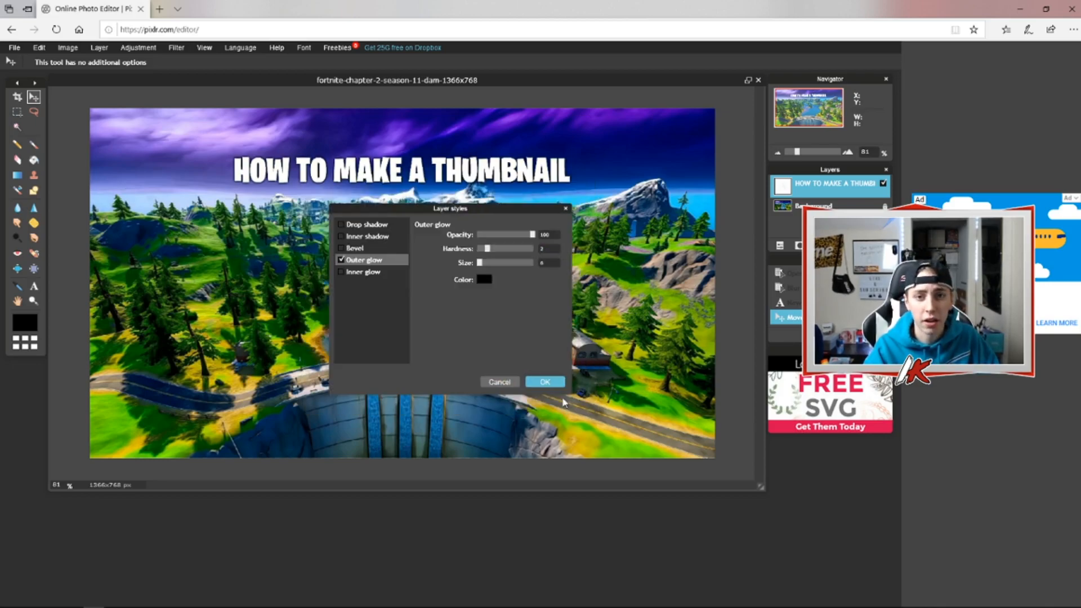
Set the title's outer glow to hardness 10 and size 11, and apply the layer style.
drag(488, 249, 533, 249)
click(487, 265)
drag(488, 265, 483, 265)
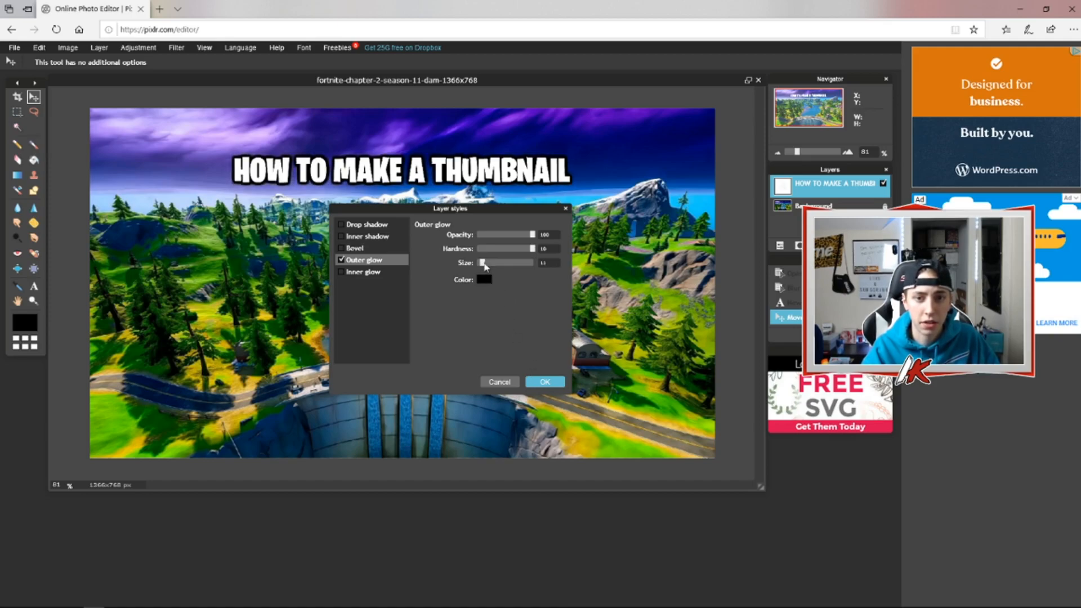
click(544, 382)
Increase the title's font size to 80 and re-centre the title horizontally near the top of the image.
drag(248, 146, 251, 153)
click(34, 286)
click(405, 186)
click(416, 334)
drag(365, 350, 367, 355)
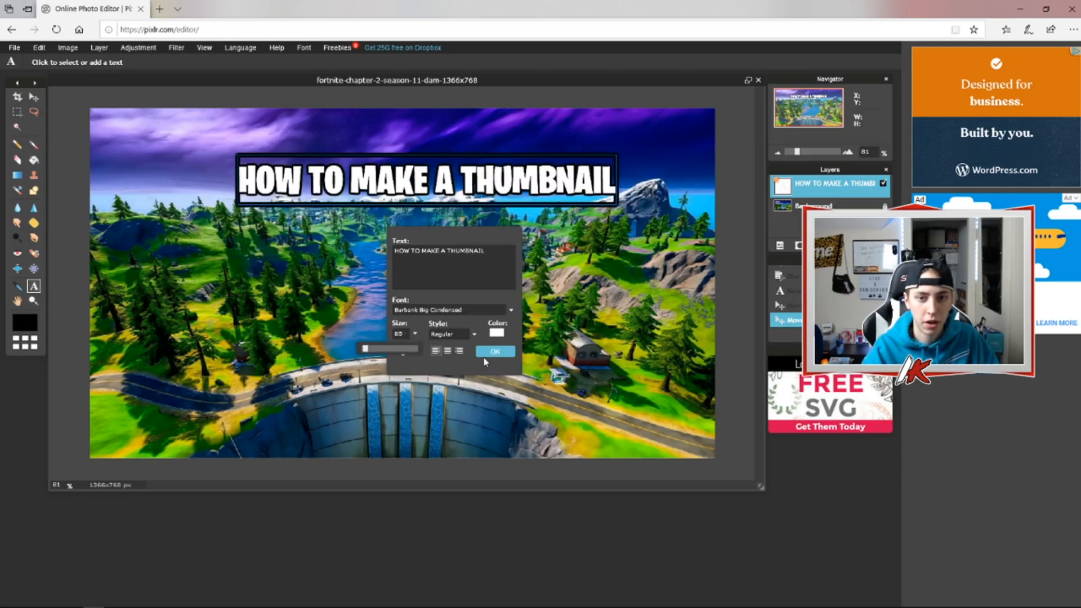
click(485, 353)
click(33, 98)
drag(402, 188, 353, 181)
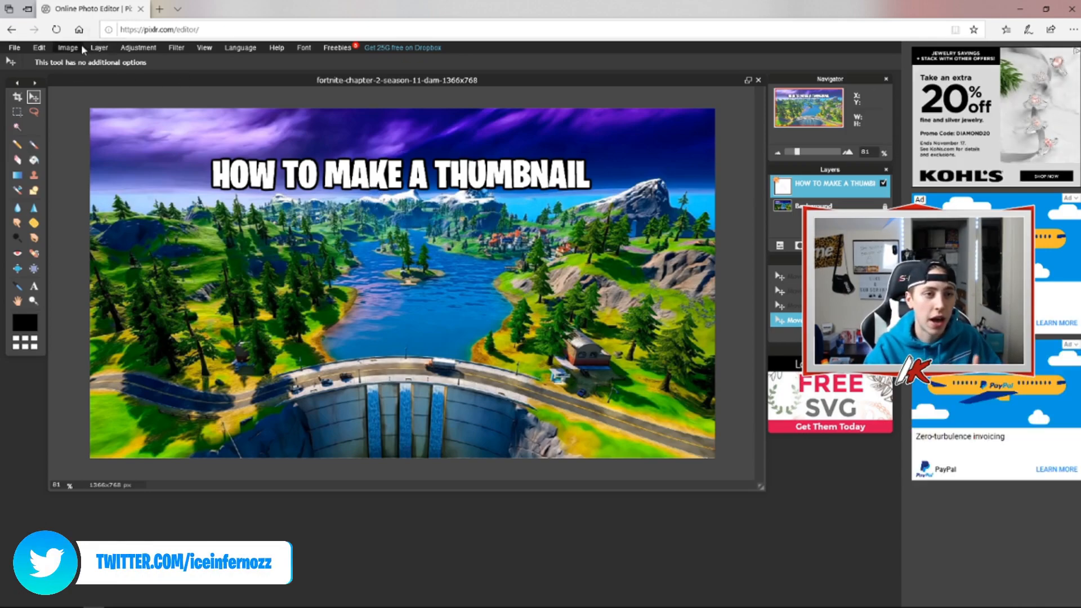
Add the people-aiming-fortnite-thumbnail-template image from the Desktop as a new layer.
click(99, 47)
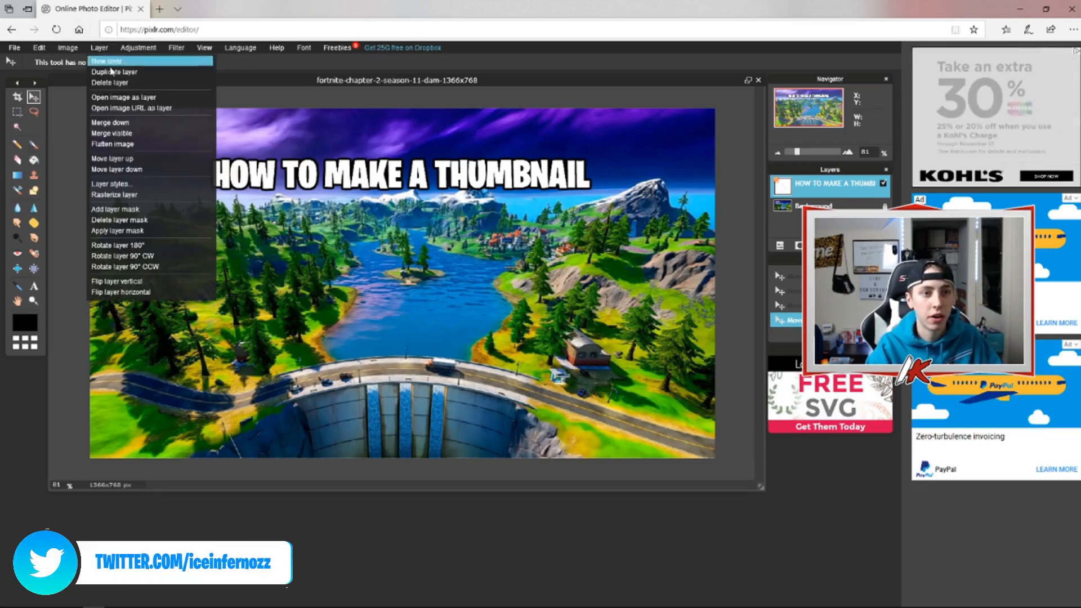
click(123, 97)
scroll(191, 139, down, 10)
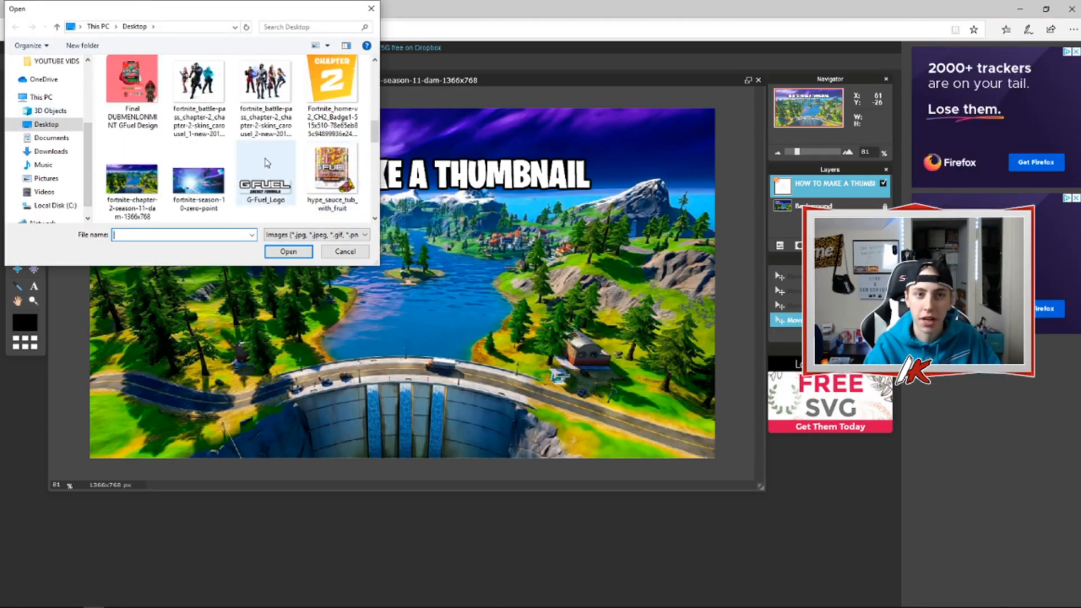
scroll(292, 157, up, 5)
scroll(280, 167, down, 3)
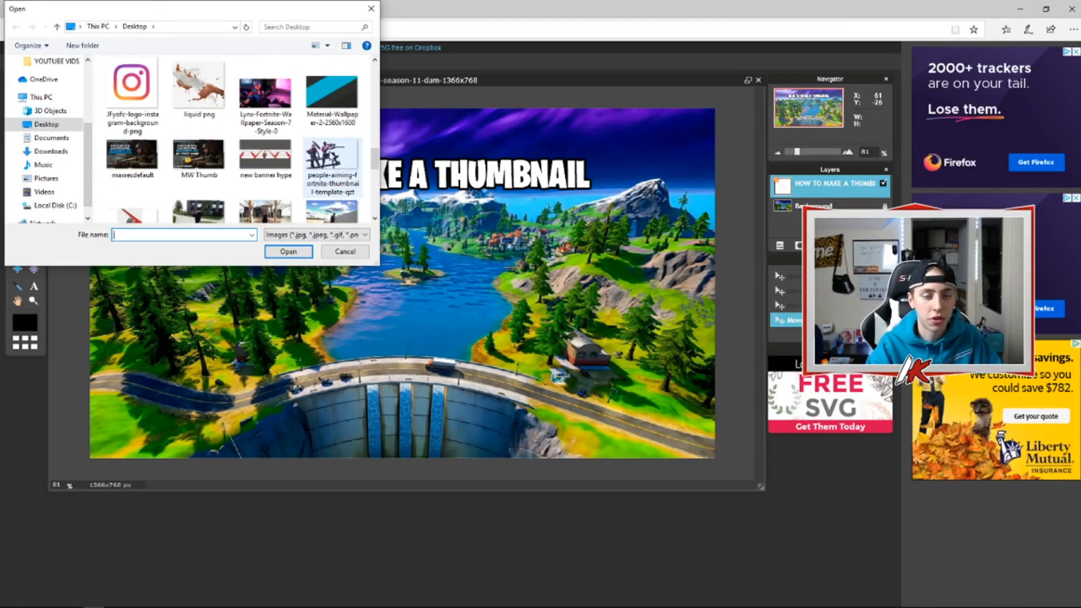
double_click(331, 161)
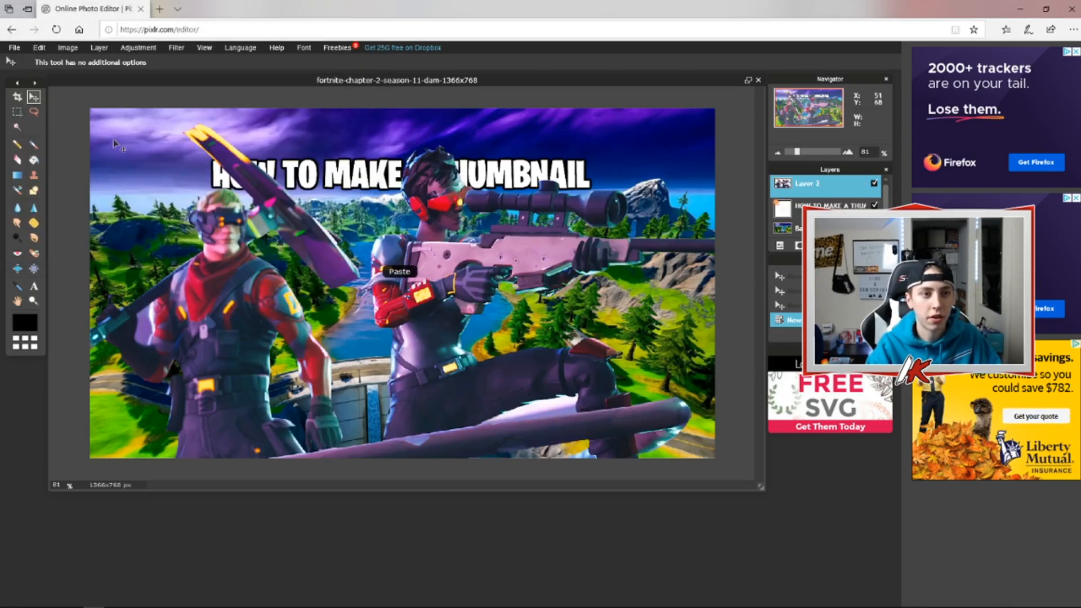
Use Free transform to shrink the character artwork, tilt it slightly and place it in the lower-left corner of the image.
drag(389, 268, 378, 241)
click(38, 47)
click(51, 134)
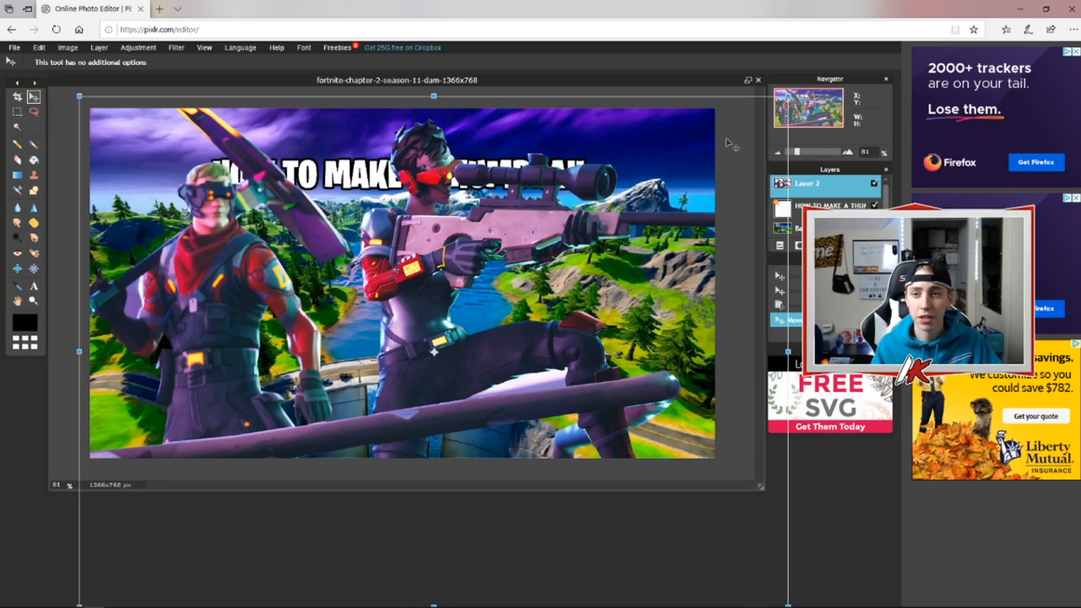
drag(789, 93, 320, 312)
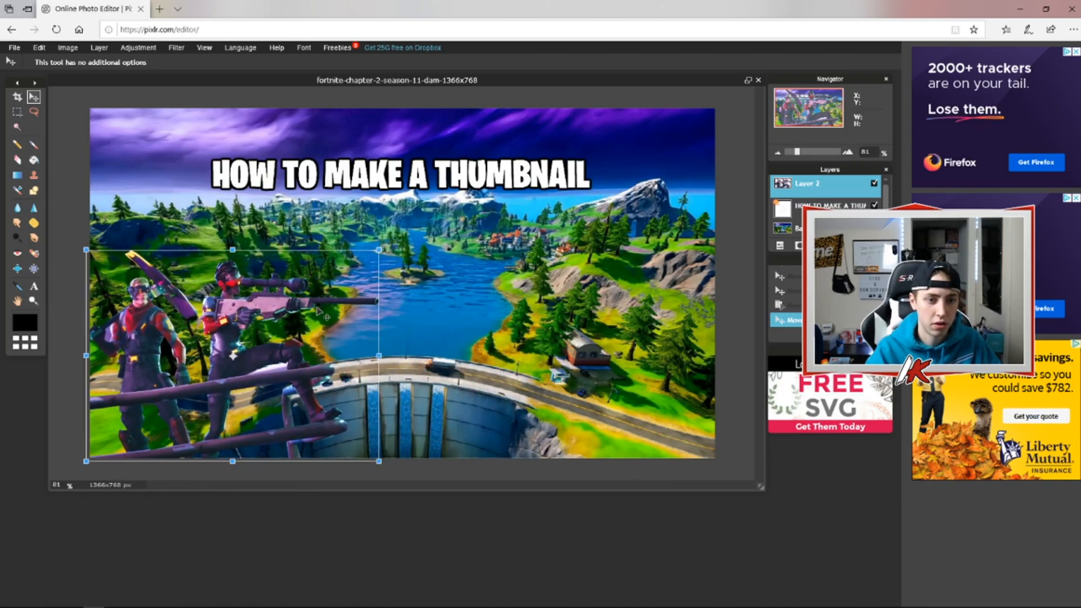
drag(381, 260, 402, 243)
drag(351, 287, 365, 278)
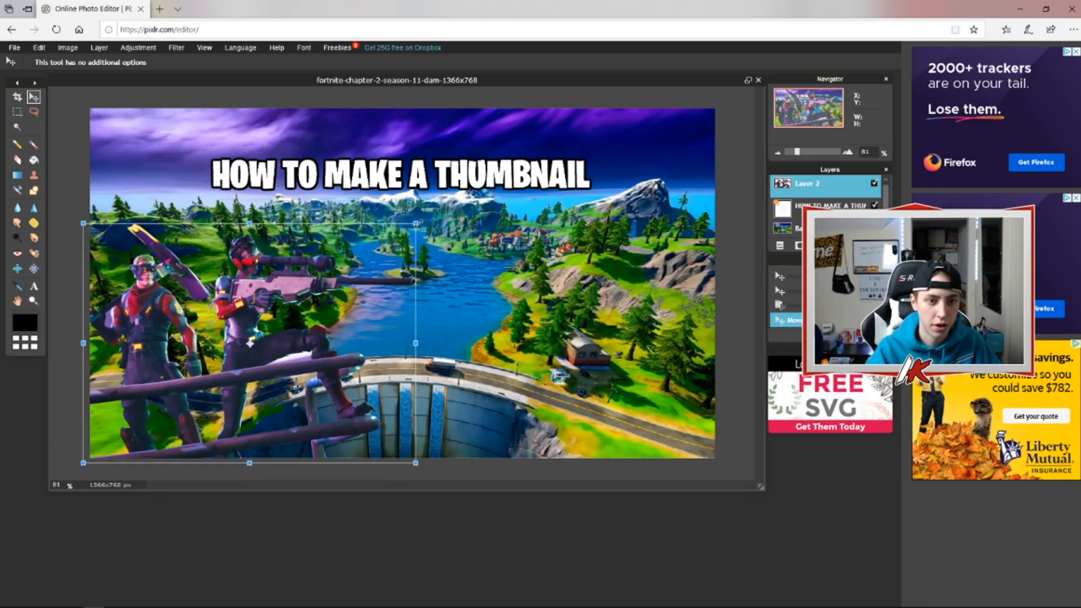
drag(418, 223, 410, 202)
drag(379, 258, 365, 249)
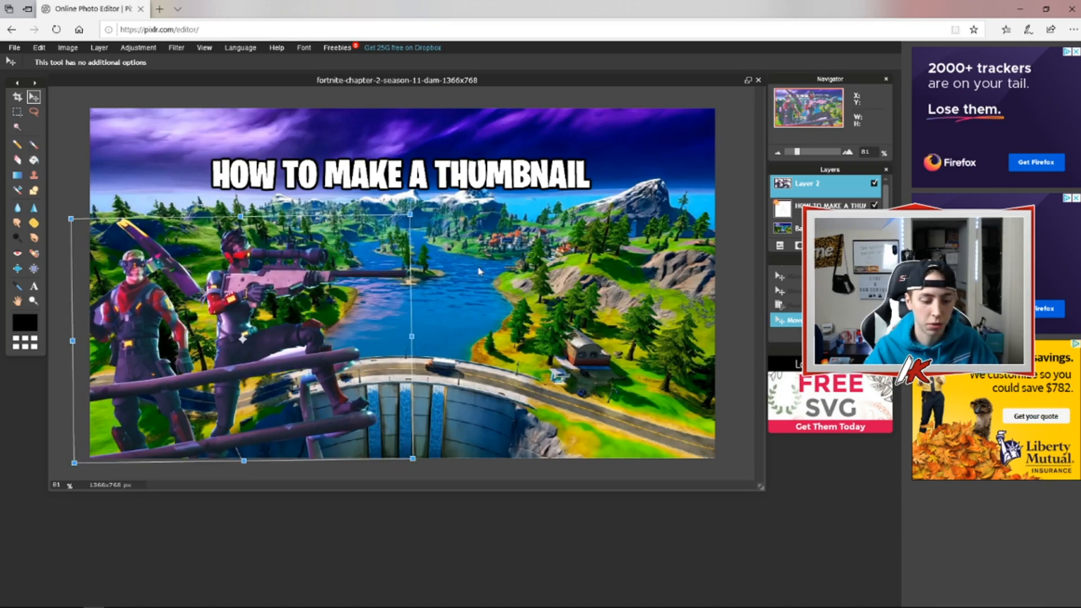
key(Return)
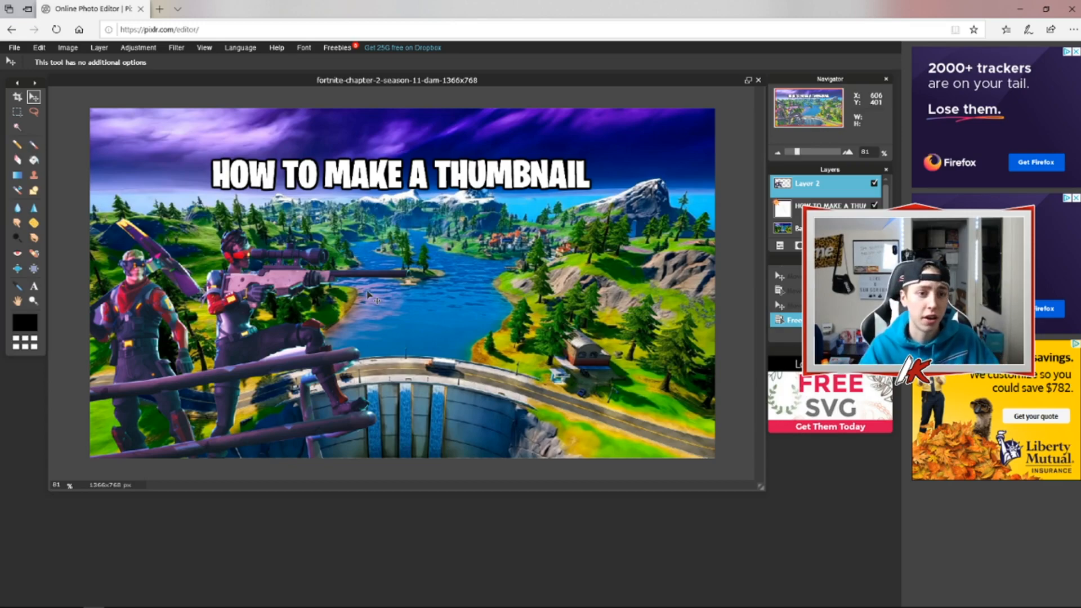
Raise the brightness of the character layer slightly with a Brightness & Contrast adjustment.
click(138, 48)
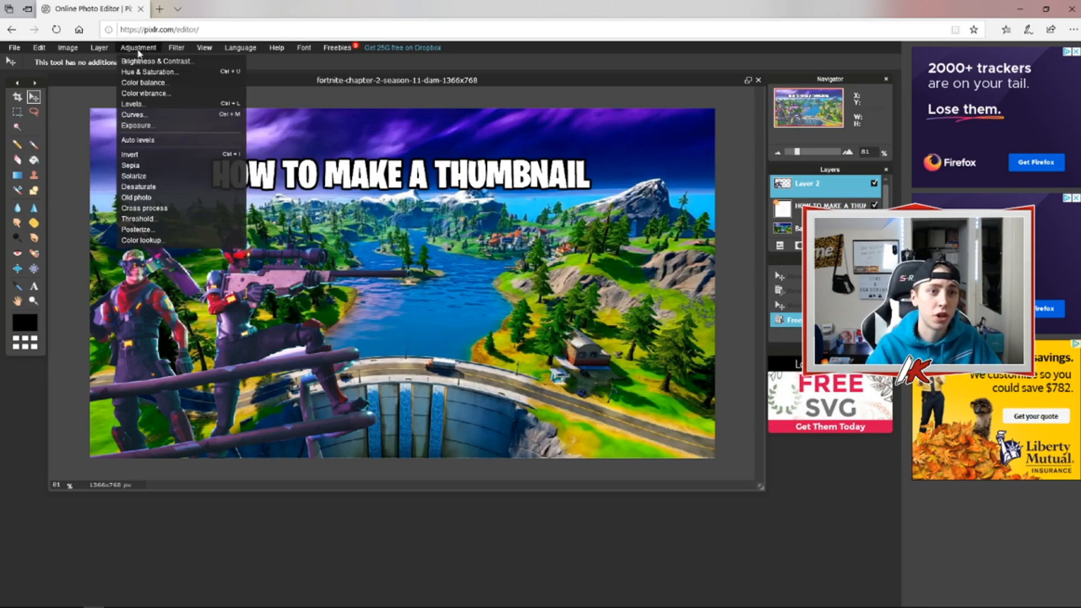
click(165, 62)
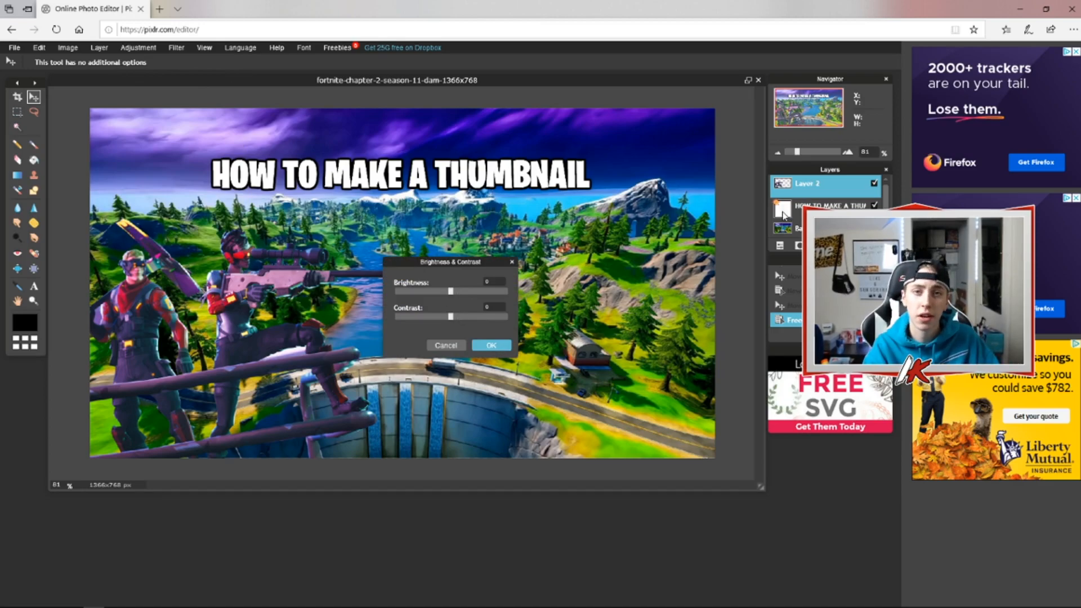
mouse_move(451, 291)
mouse_down()
mouse_move(444, 317)
mouse_move(460, 317)
mouse_move(454, 294)
mouse_up()
click(491, 345)
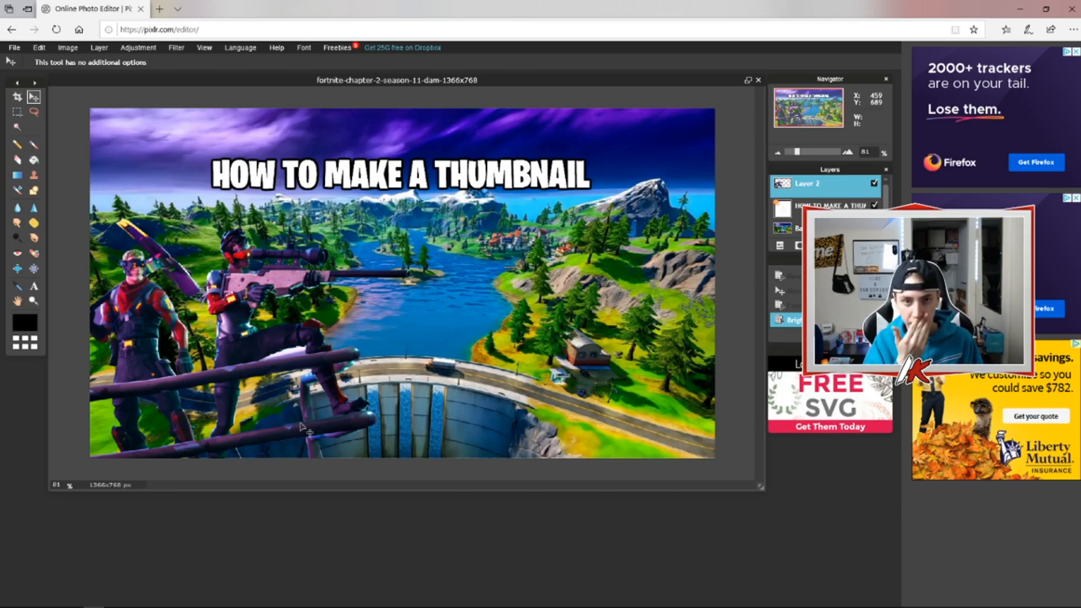
Select the title layer and nudge the title slightly higher in the image.
click(780, 206)
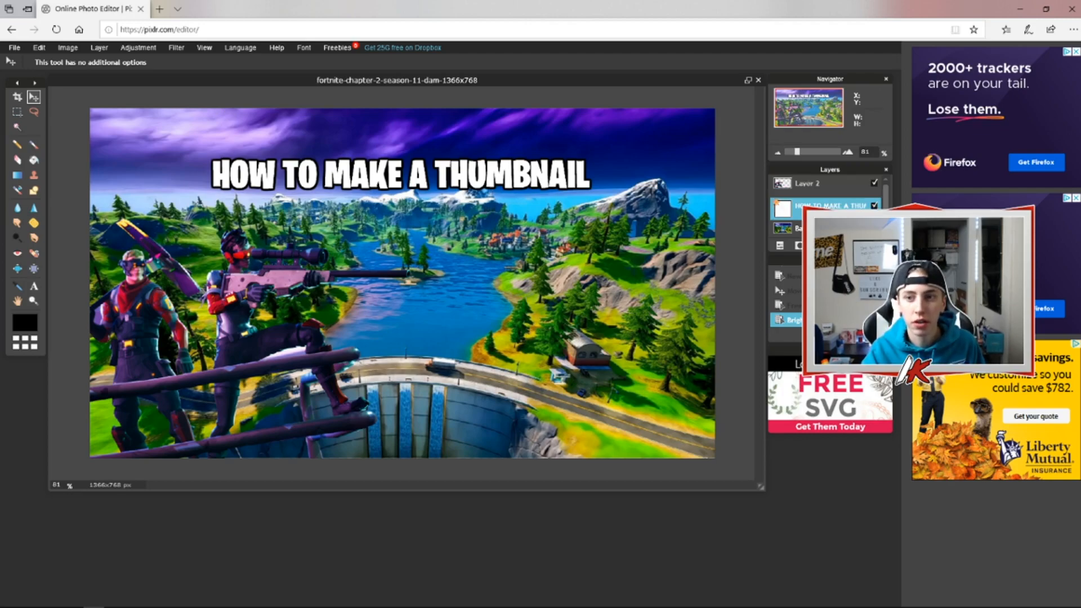
drag(489, 193, 487, 187)
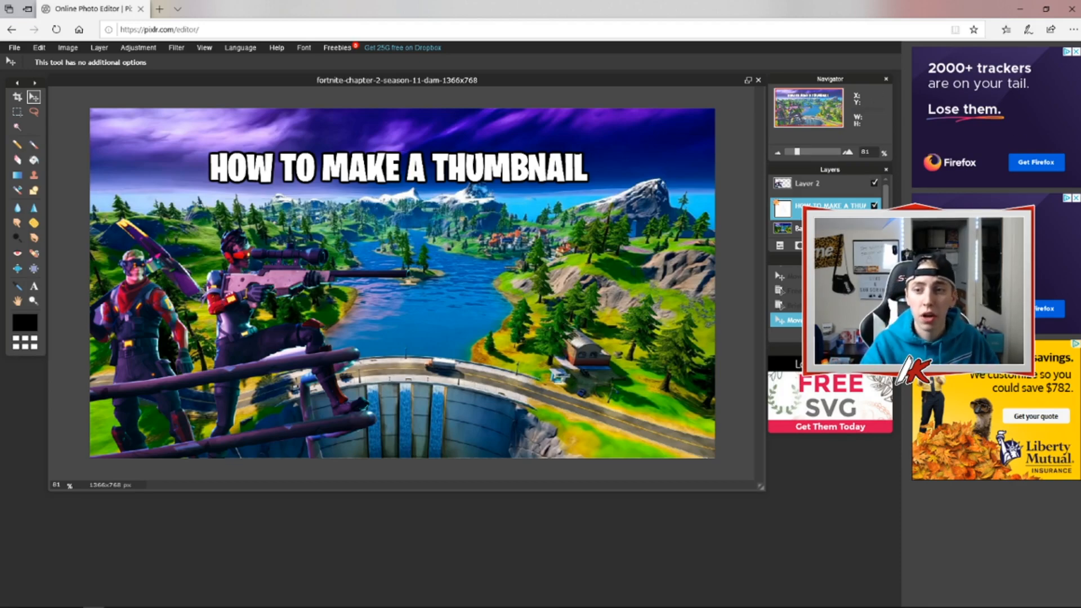
Apply a Box blur with an amount of 4 to the background layer.
click(805, 228)
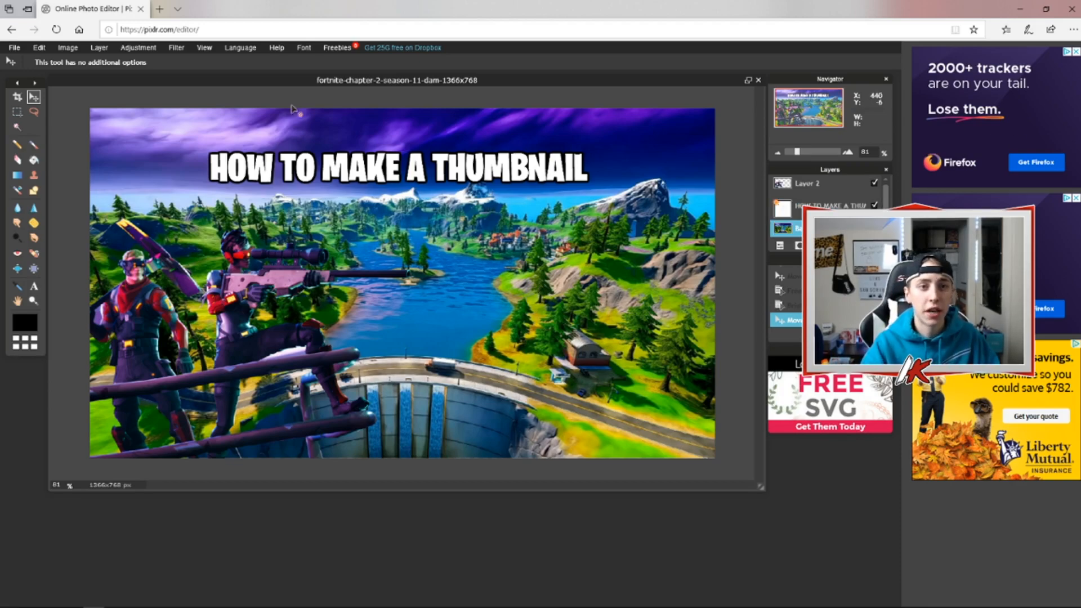
click(177, 51)
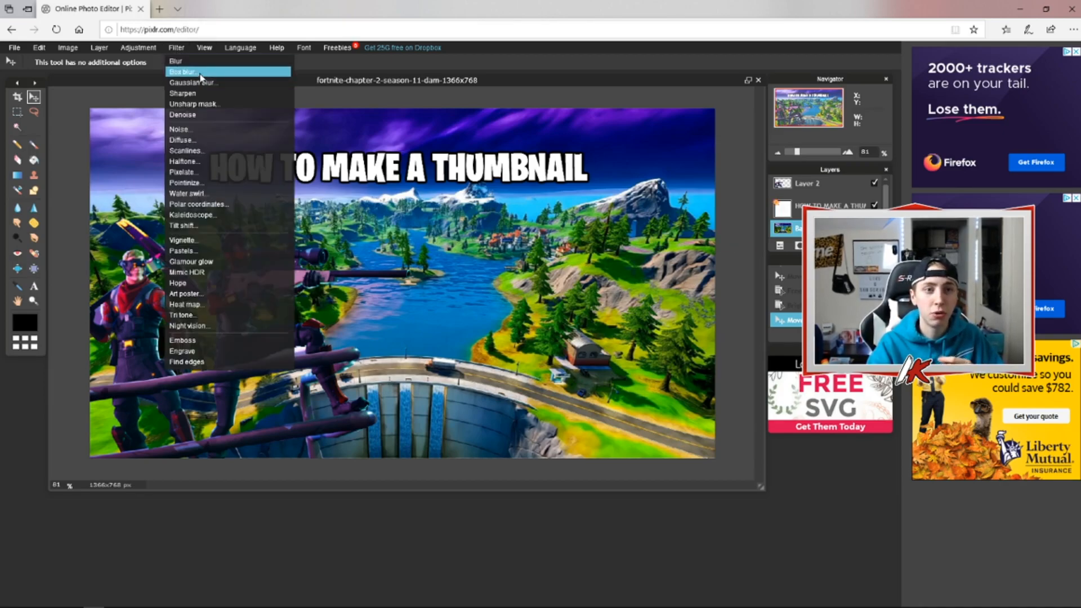
click(201, 73)
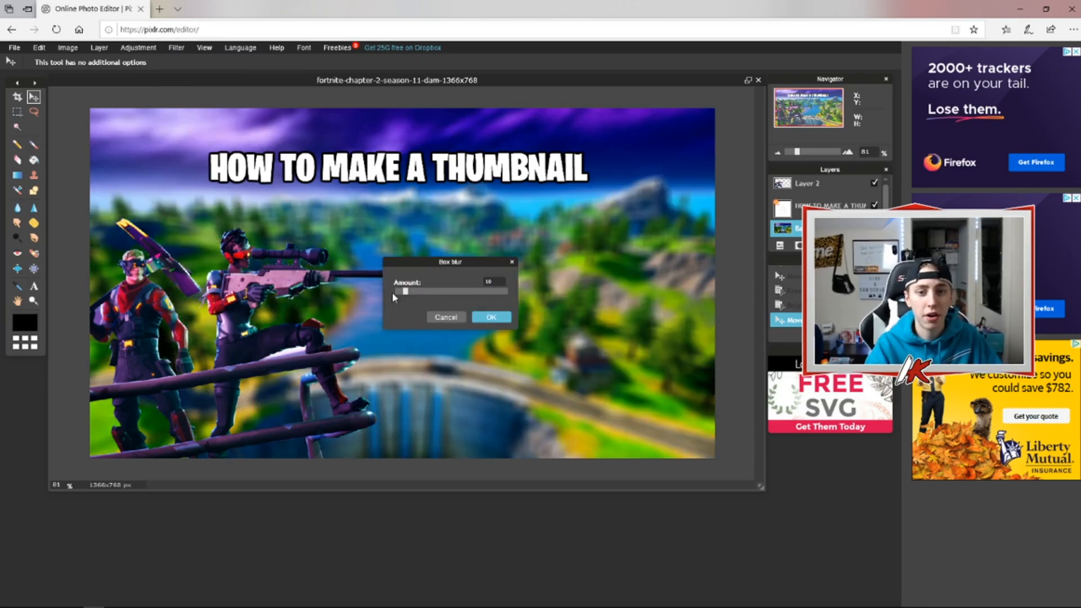
text(8)
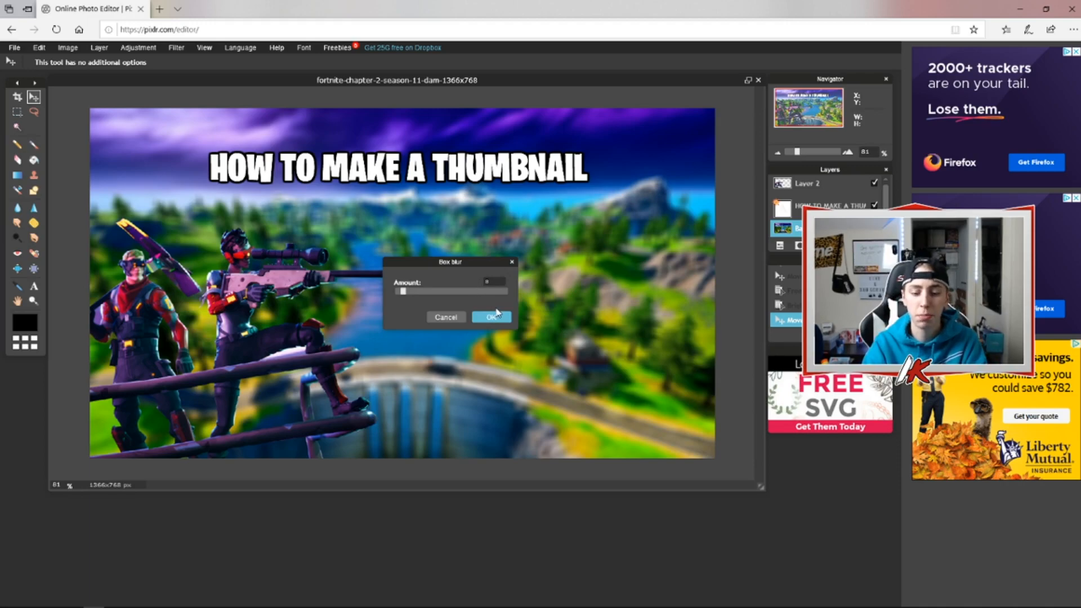
key(BackSpace)
text(6)
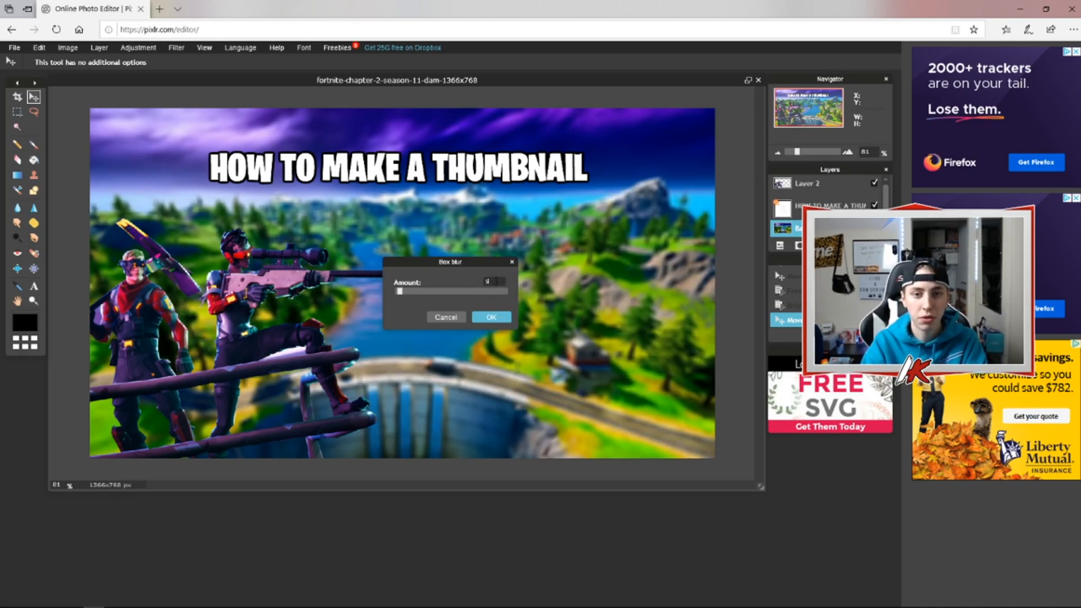
key(BackSpace)
text(4)
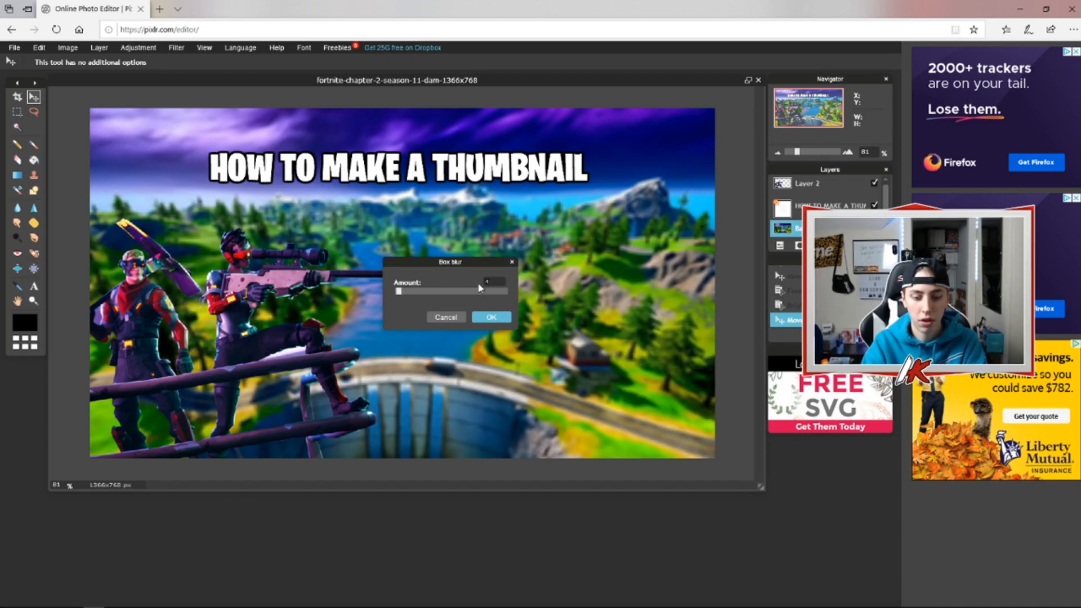
click(491, 317)
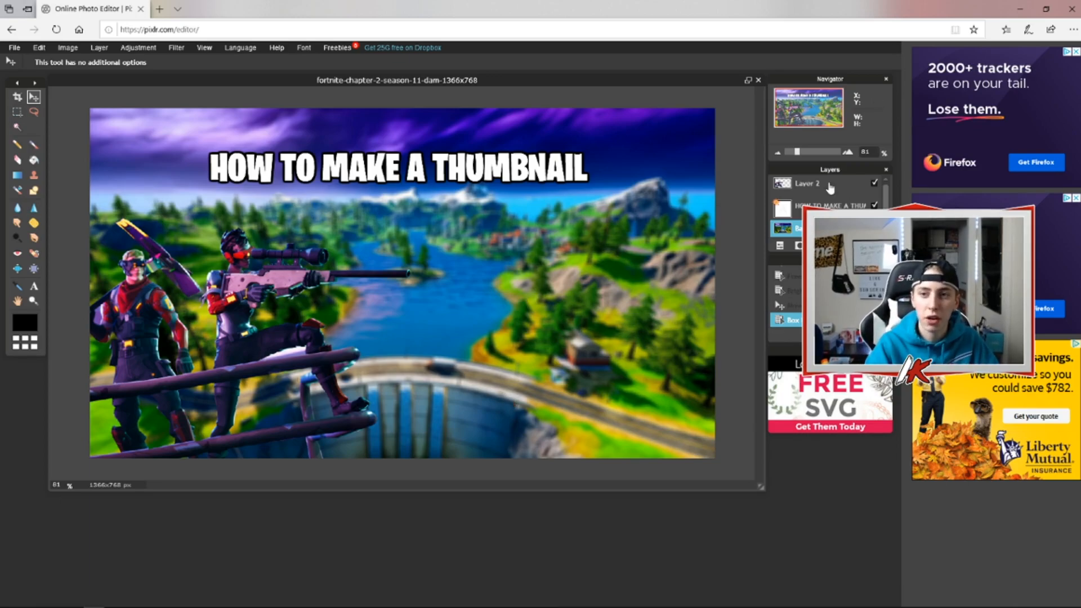
Turn on a Drop shadow layer style for the character layer and set its distance to 5.
click(869, 183)
right_click(849, 187)
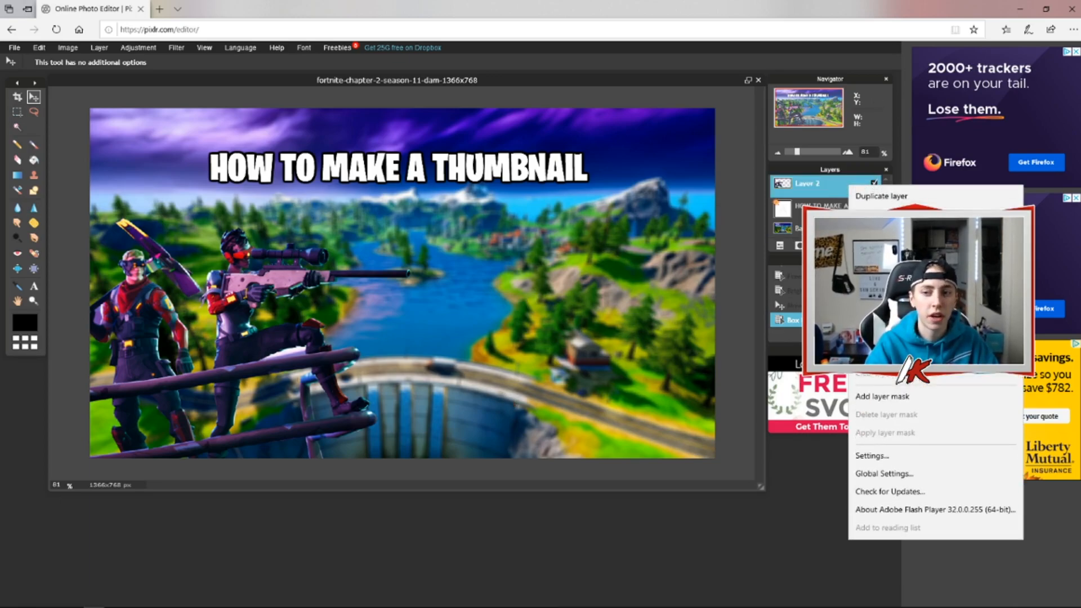
click(878, 320)
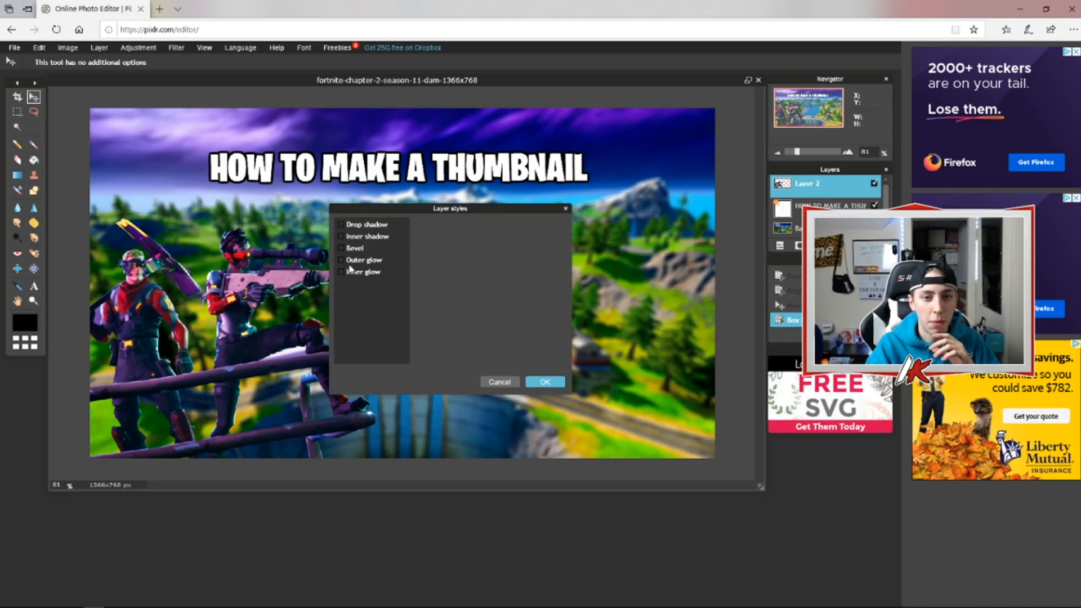
click(341, 225)
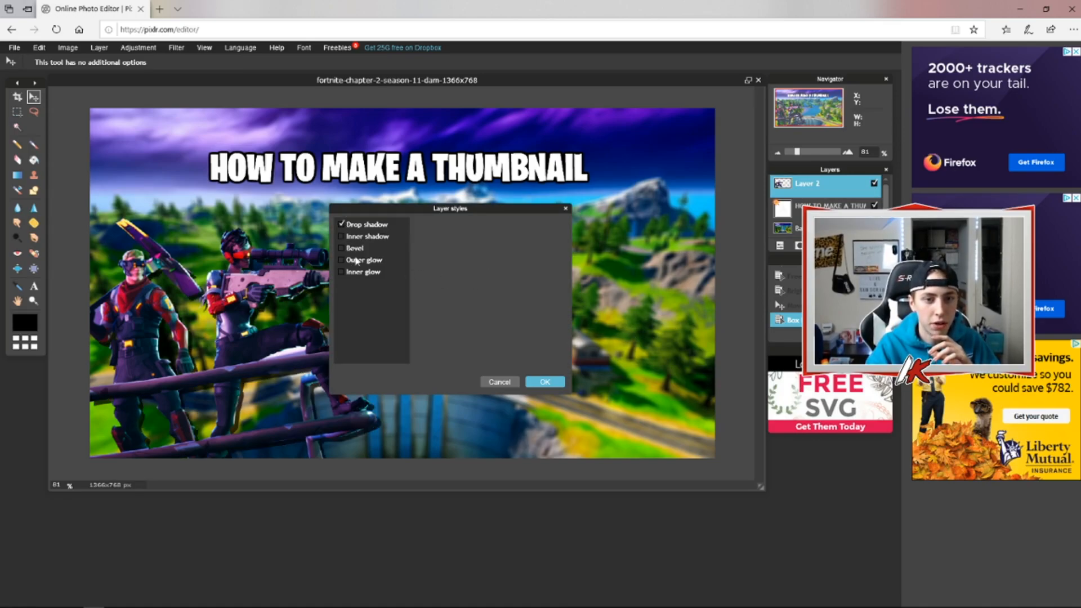
click(369, 224)
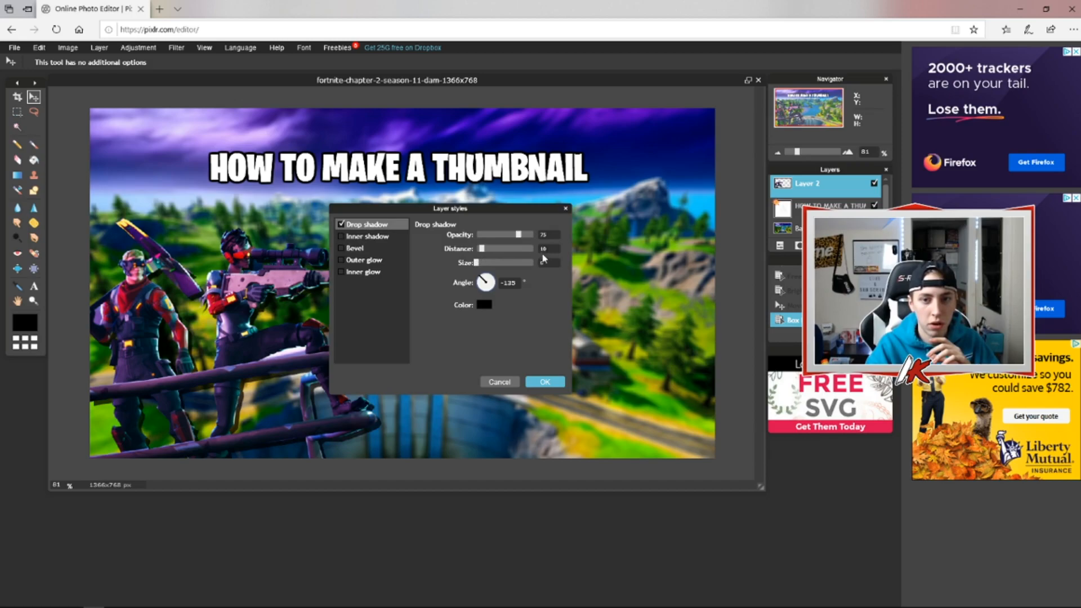
text(5)
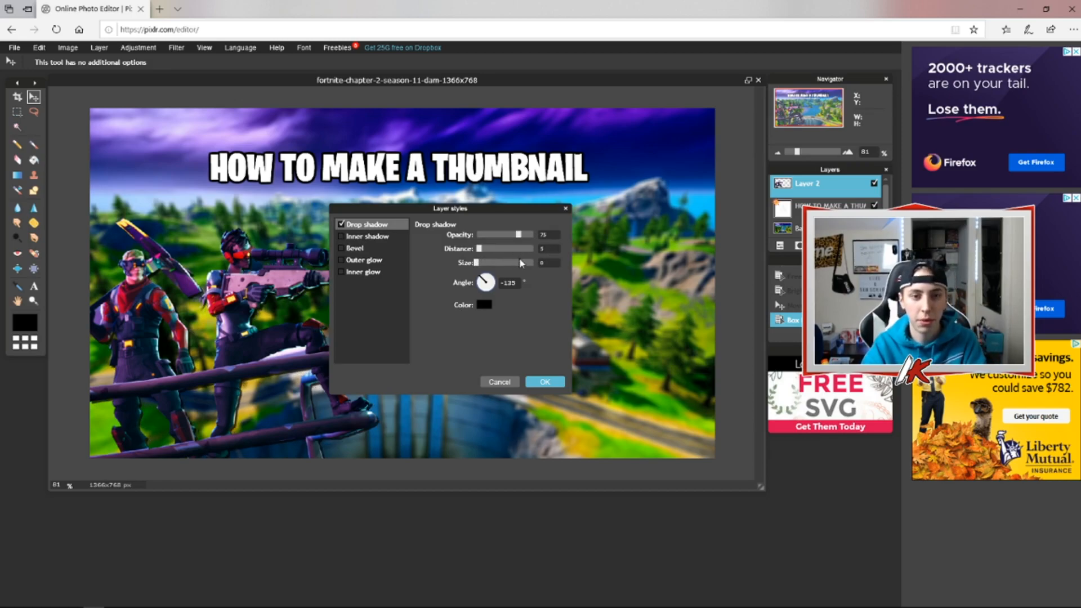
Add a near-white Outer glow to the character layer with hardness 1 and maximum size, and apply the layer styles.
click(364, 262)
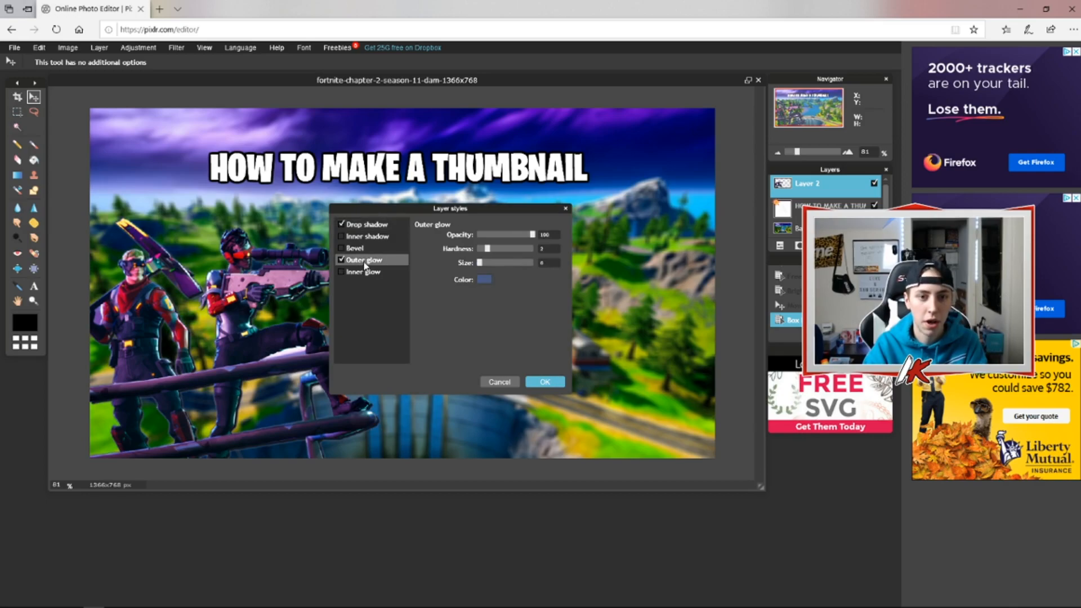
click(485, 279)
drag(348, 291, 382, 238)
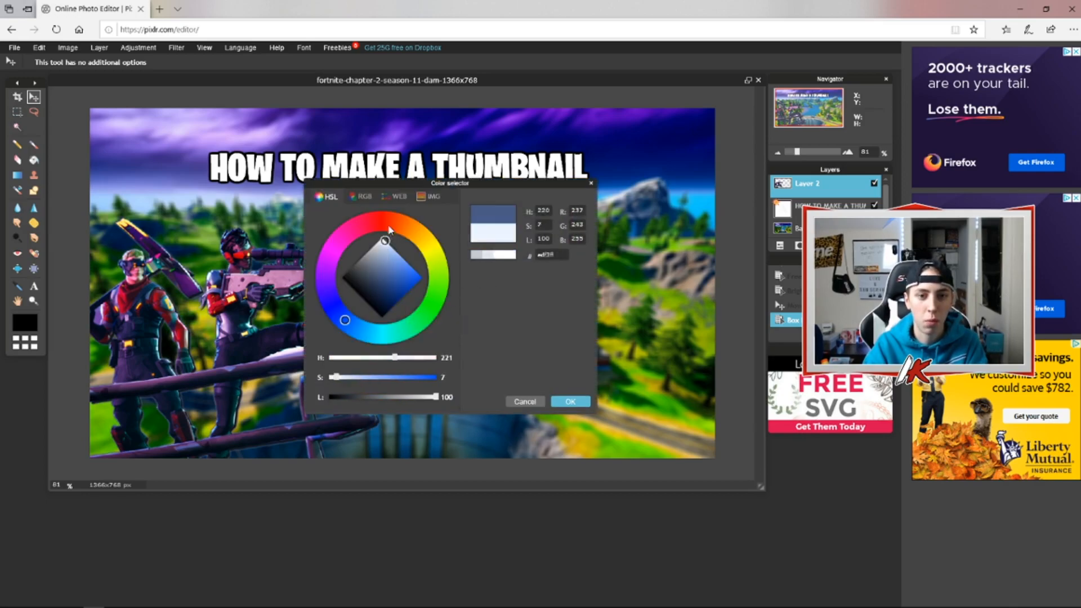
click(570, 401)
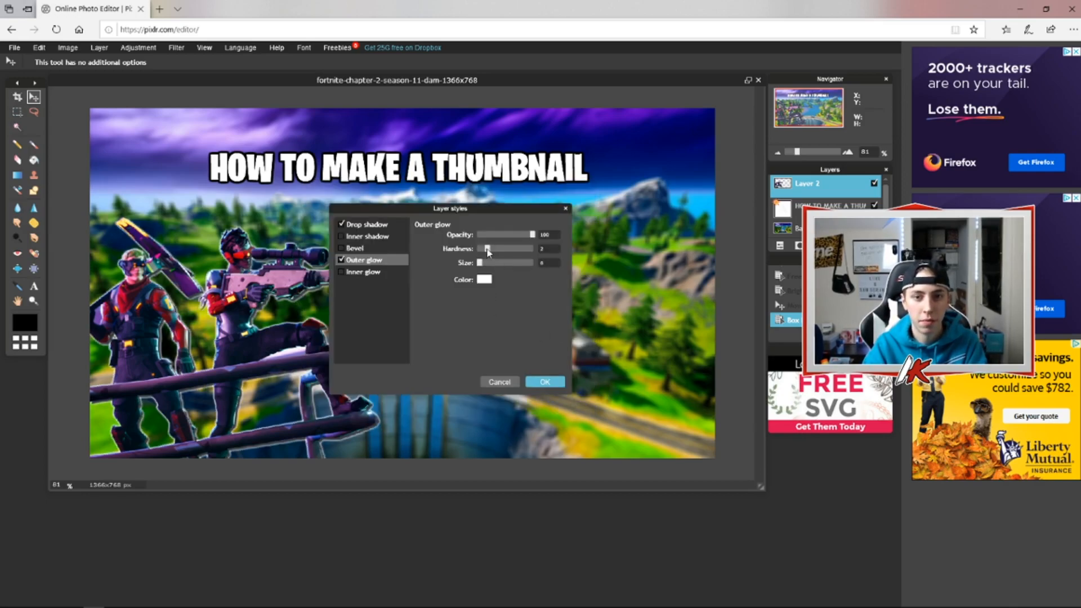
mouse_move(482, 266)
mouse_down()
mouse_move(534, 269)
mouse_move(482, 254)
mouse_up()
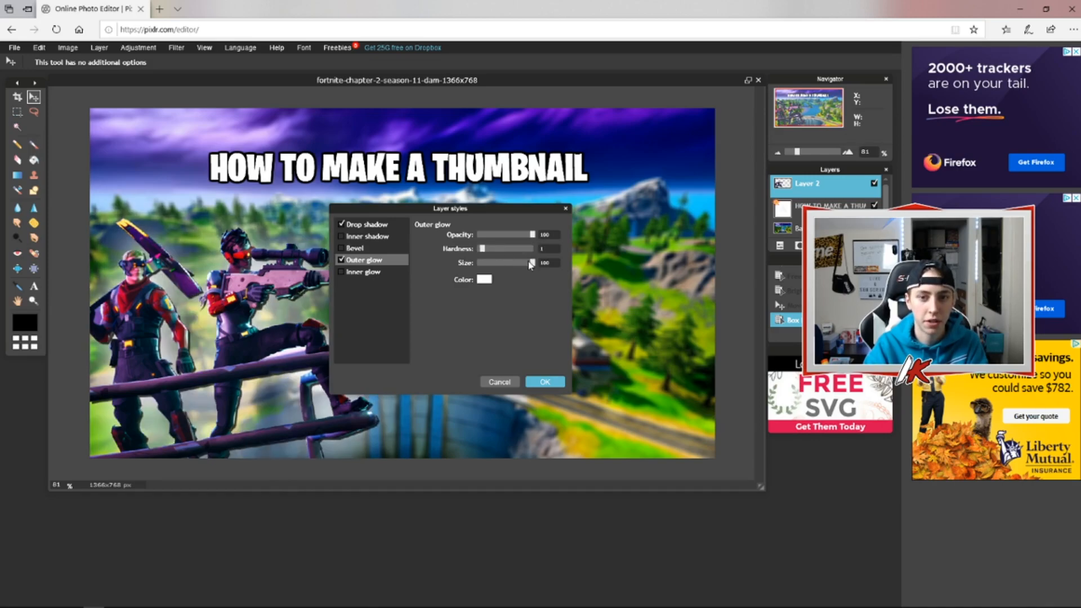
click(545, 383)
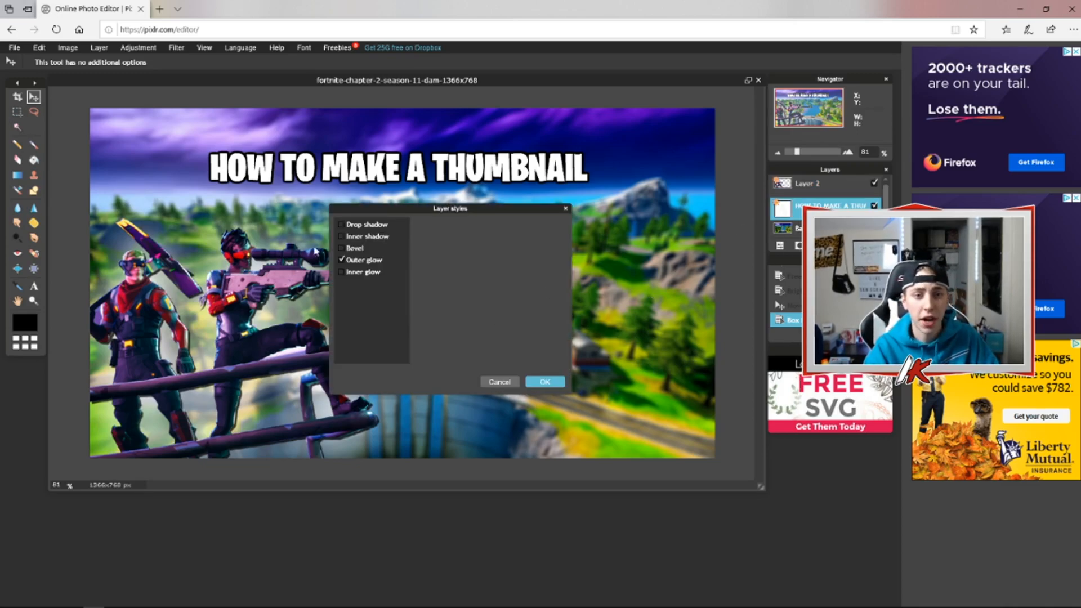
Add a Drop shadow to the title and nudge the title slightly higher in the image.
click(342, 224)
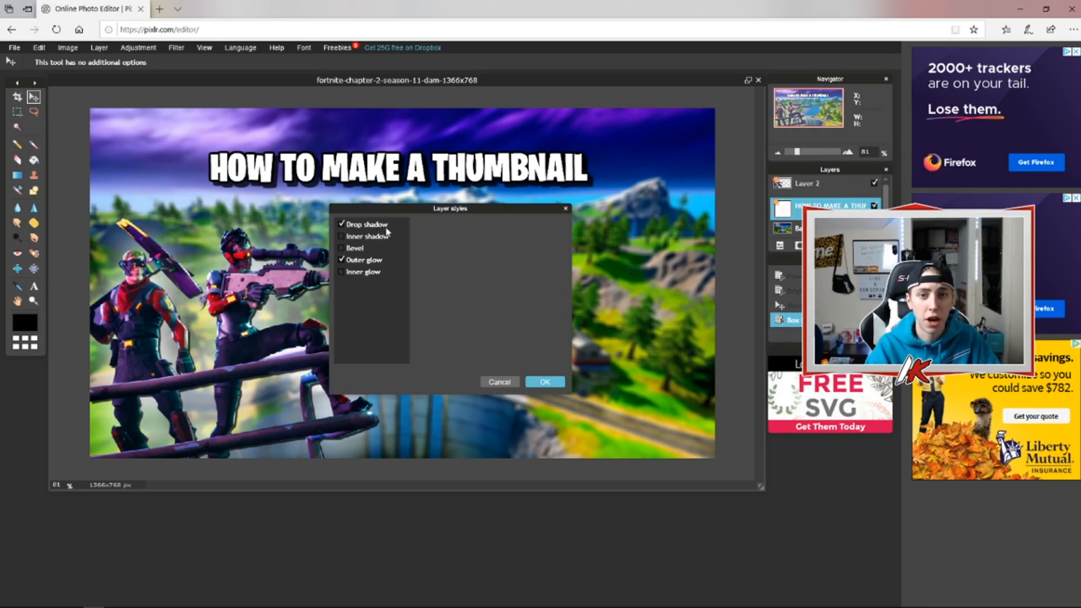
click(545, 382)
drag(419, 178, 421, 171)
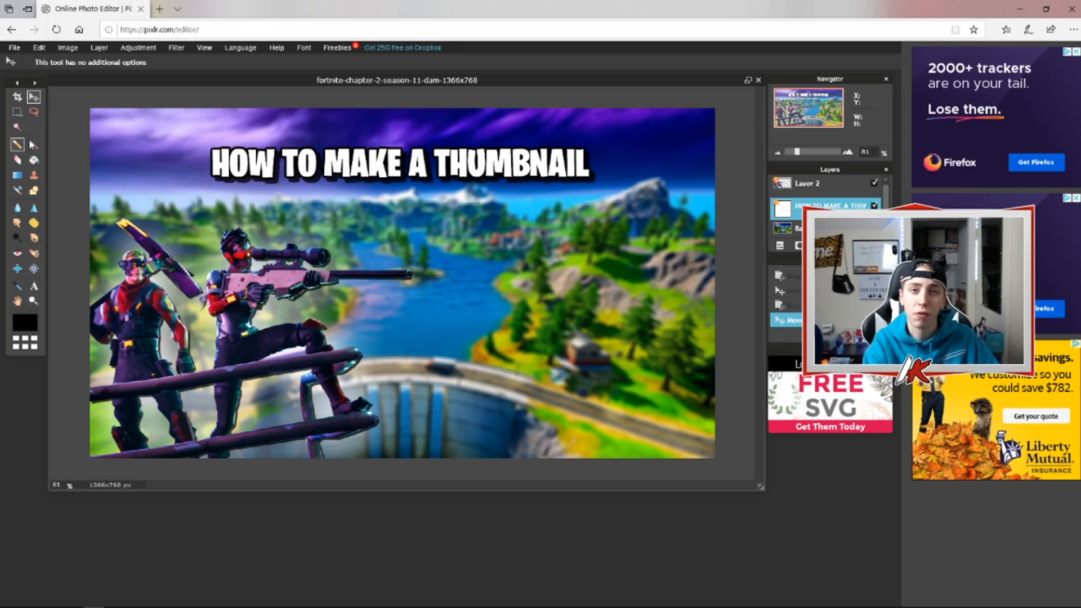
Add the orange Chapter 2 logo image from the Desktop as a new layer and move it to the lower right of the image.
click(14, 47)
click(99, 48)
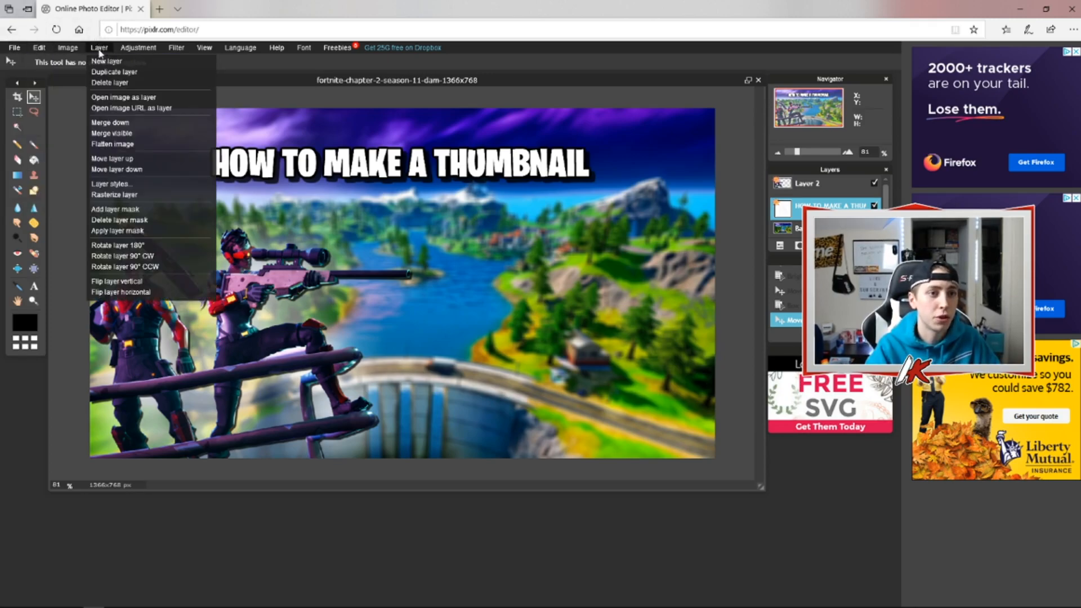
click(111, 100)
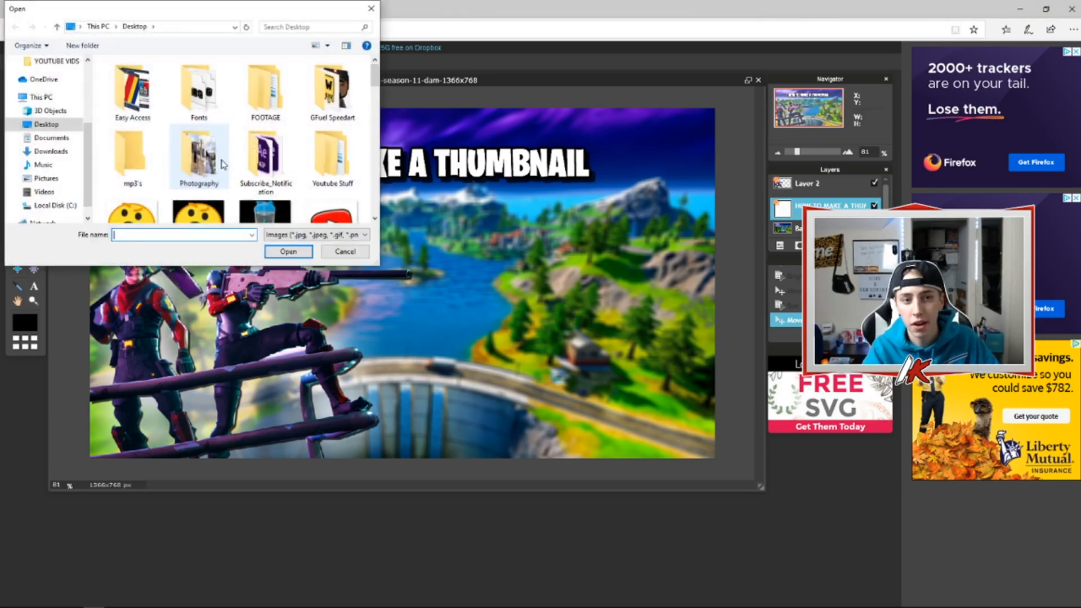
scroll(264, 160, down, 10)
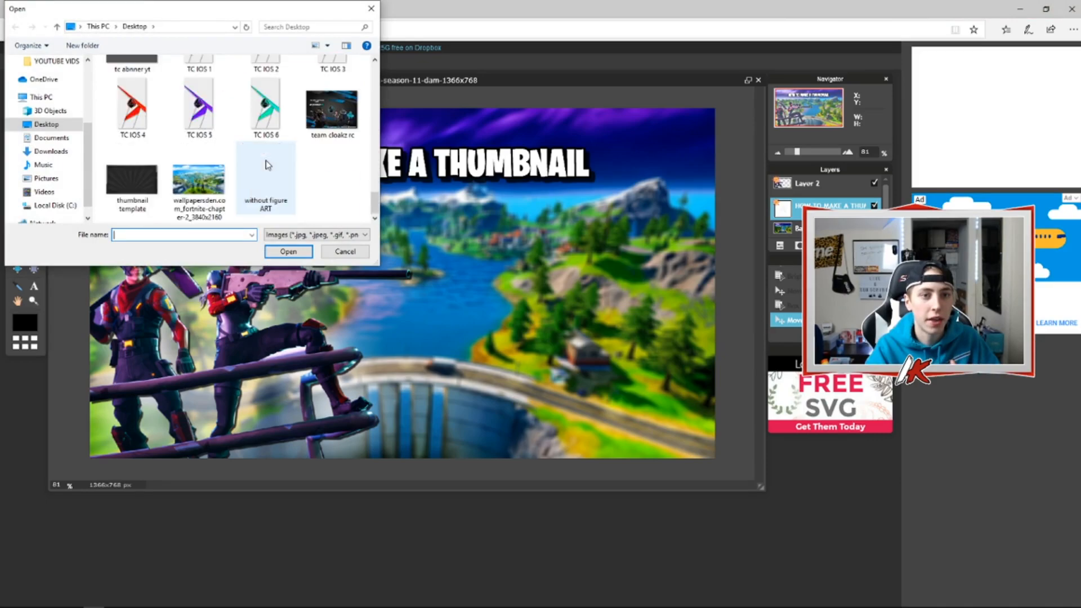
scroll(268, 170, down, 6)
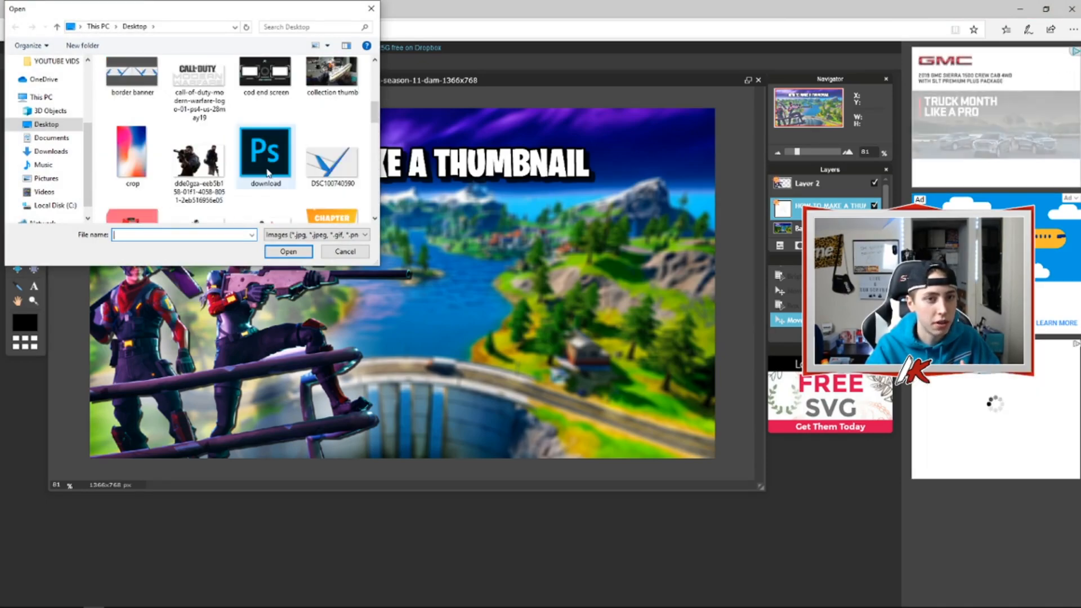
double_click(332, 160)
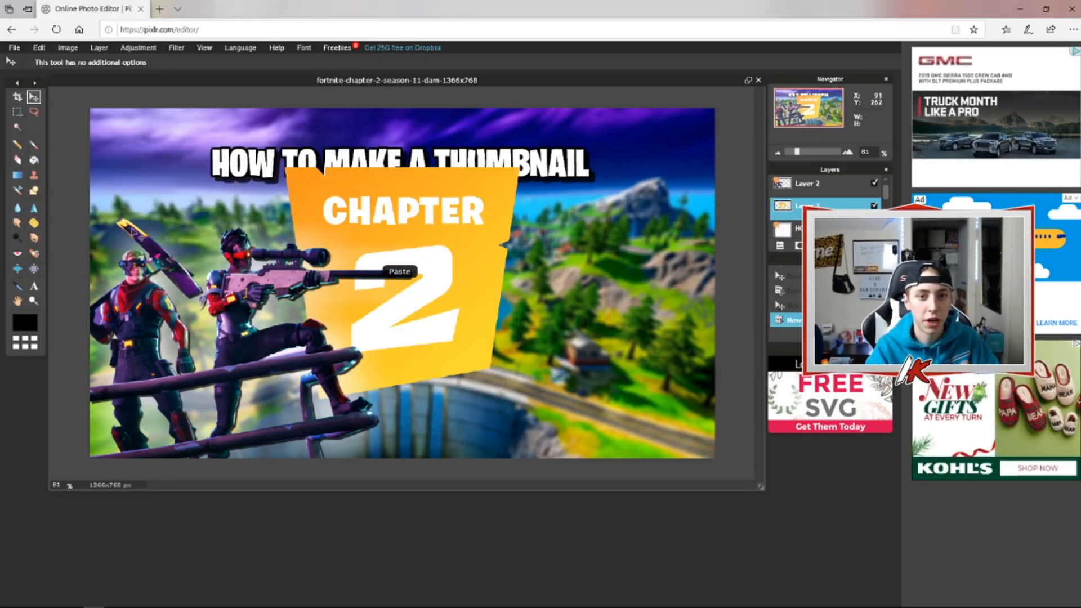
drag(403, 226, 555, 287)
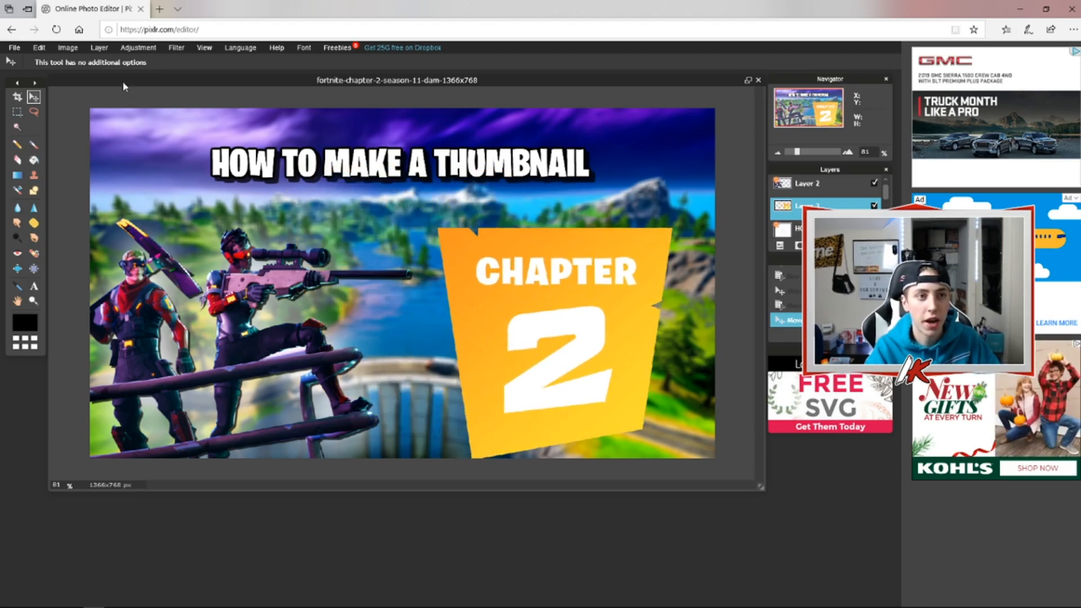
Scale the Chapter 2 logo down to less than half its size, tilt it slightly and place it beside the lake's right shore.
click(40, 47)
click(93, 128)
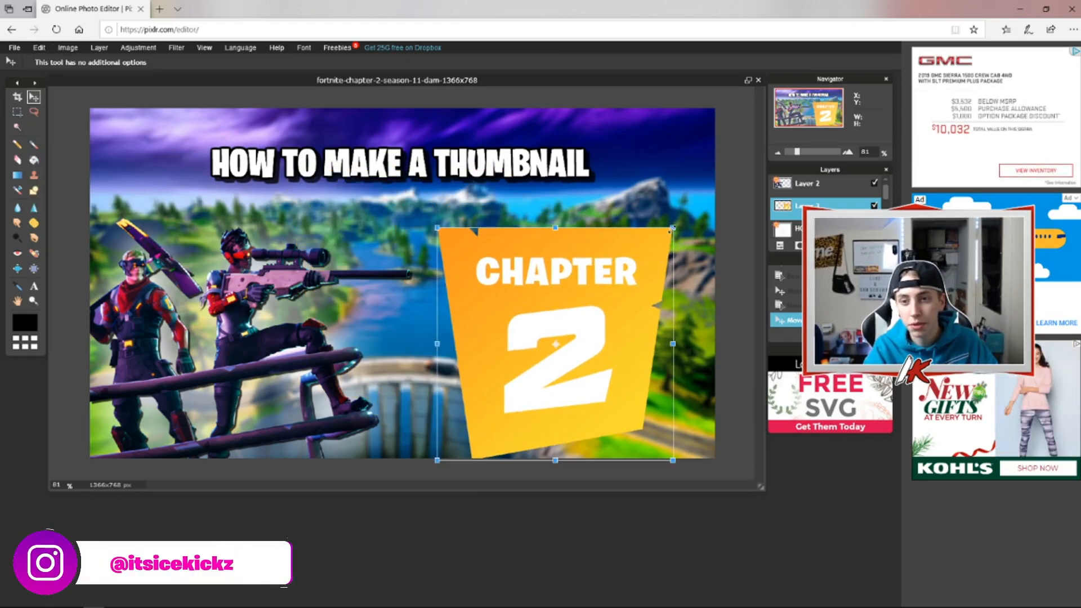
drag(674, 227, 596, 288)
drag(616, 245, 619, 248)
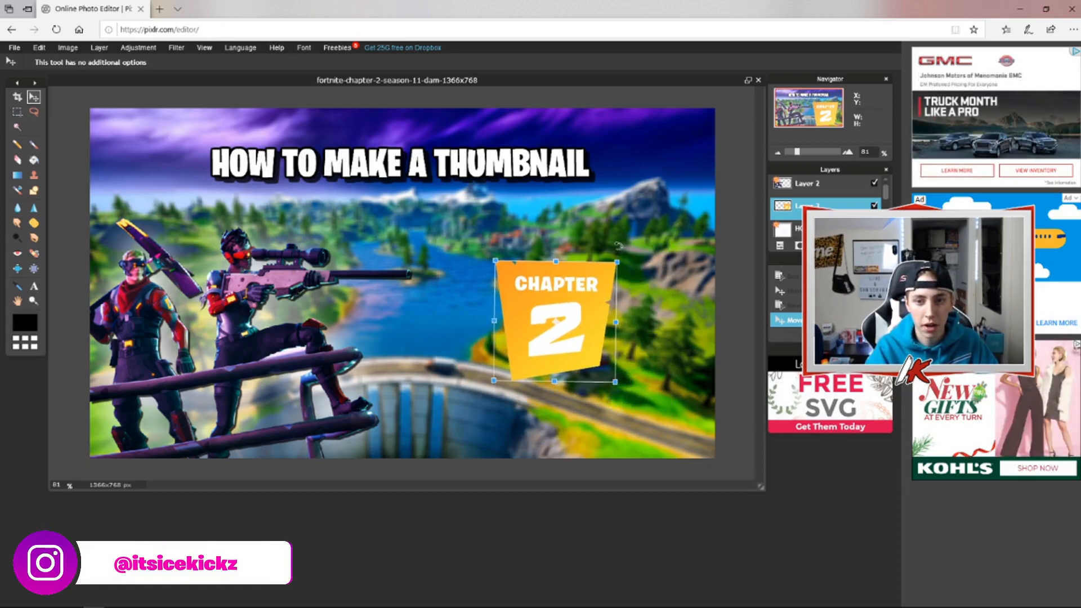
mouse_move(601, 286)
mouse_down()
mouse_move(626, 286)
mouse_move(612, 296)
mouse_move(605, 283)
mouse_move(613, 288)
mouse_move(598, 302)
mouse_up()
key(Return)
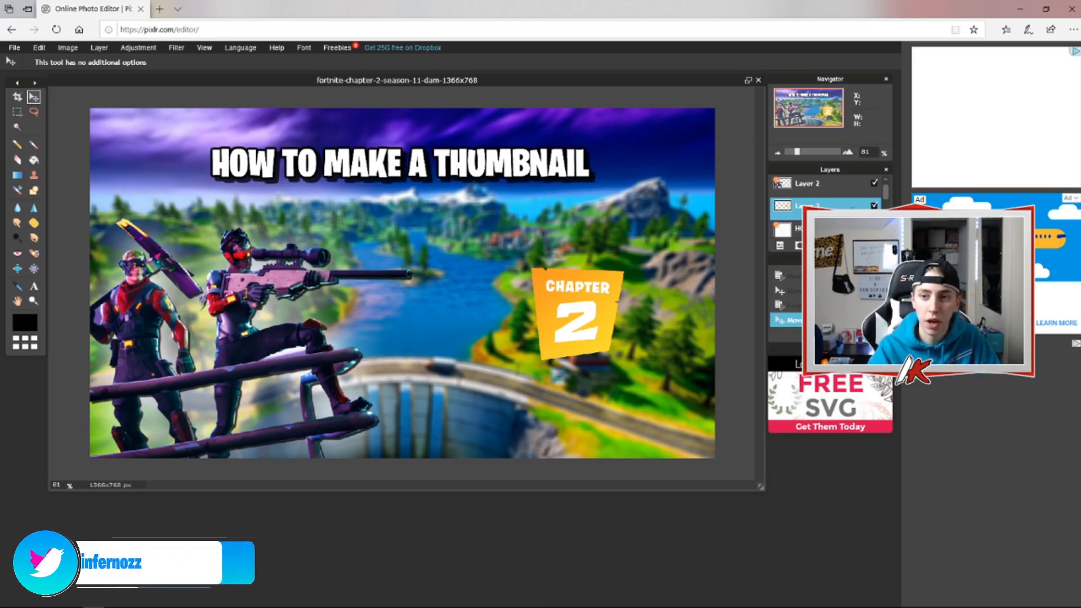
right_click(857, 206)
click(887, 130)
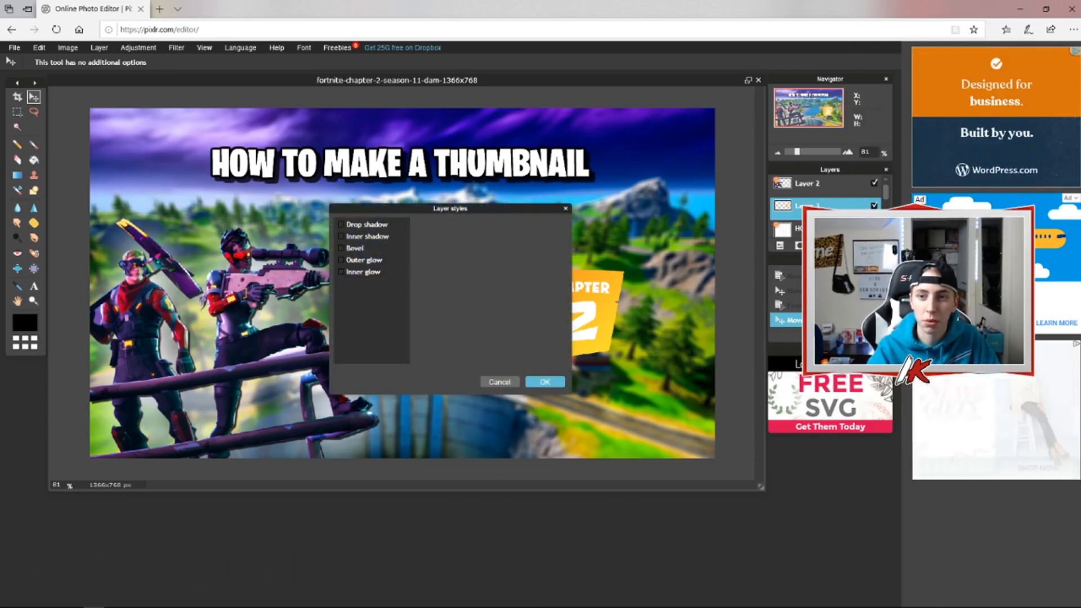
click(565, 209)
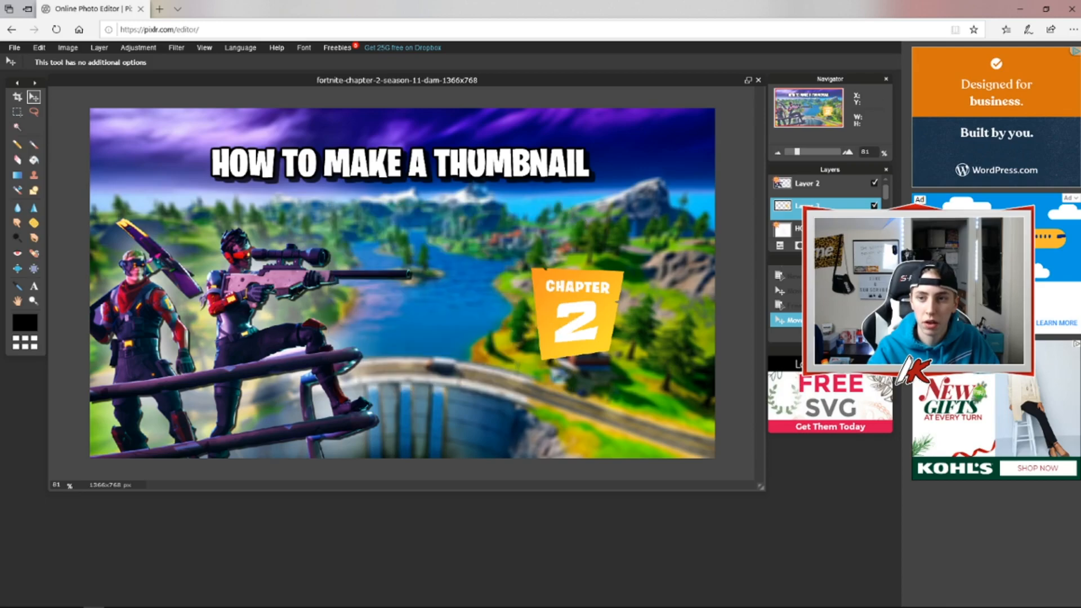
Turn on an Outer glow layer style for the Chapter 2 logo layer.
right_click(828, 207)
click(857, 342)
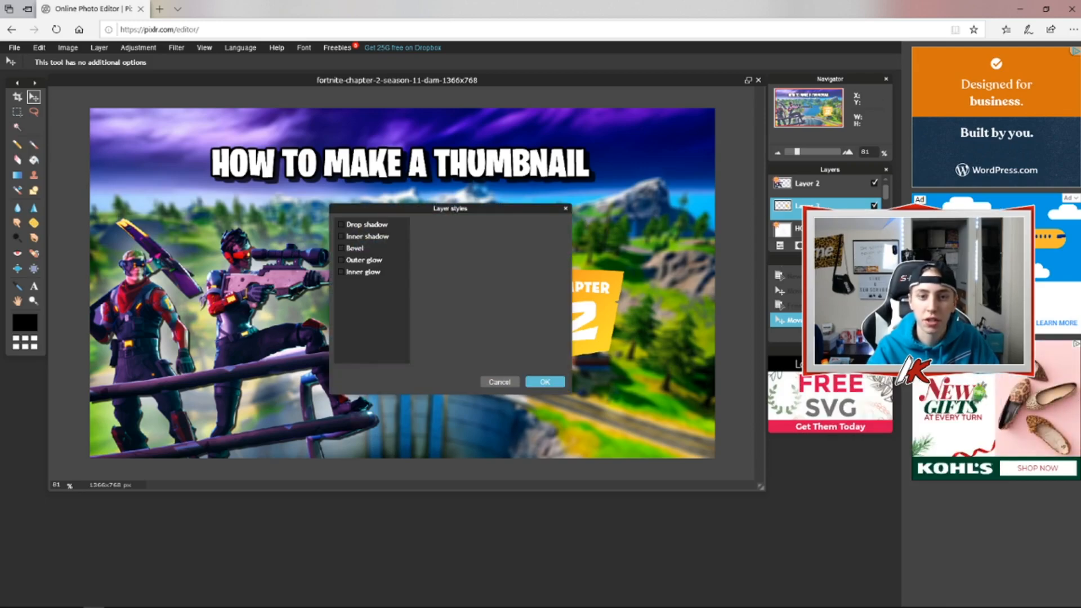
click(342, 259)
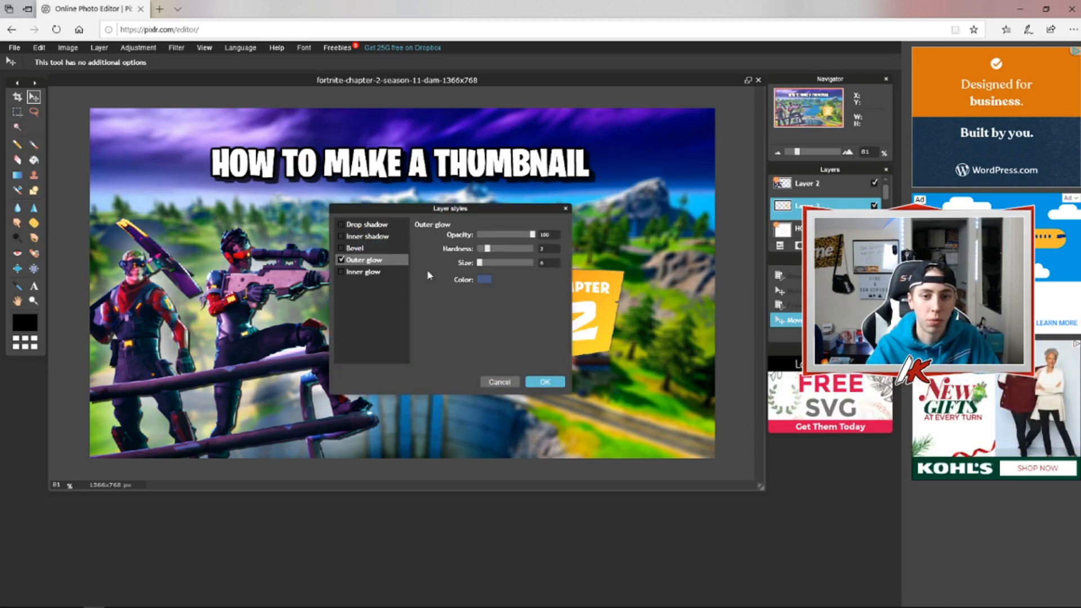
Try pure white as the color of the logo's outer glow.
click(485, 279)
click(393, 222)
click(376, 221)
click(382, 237)
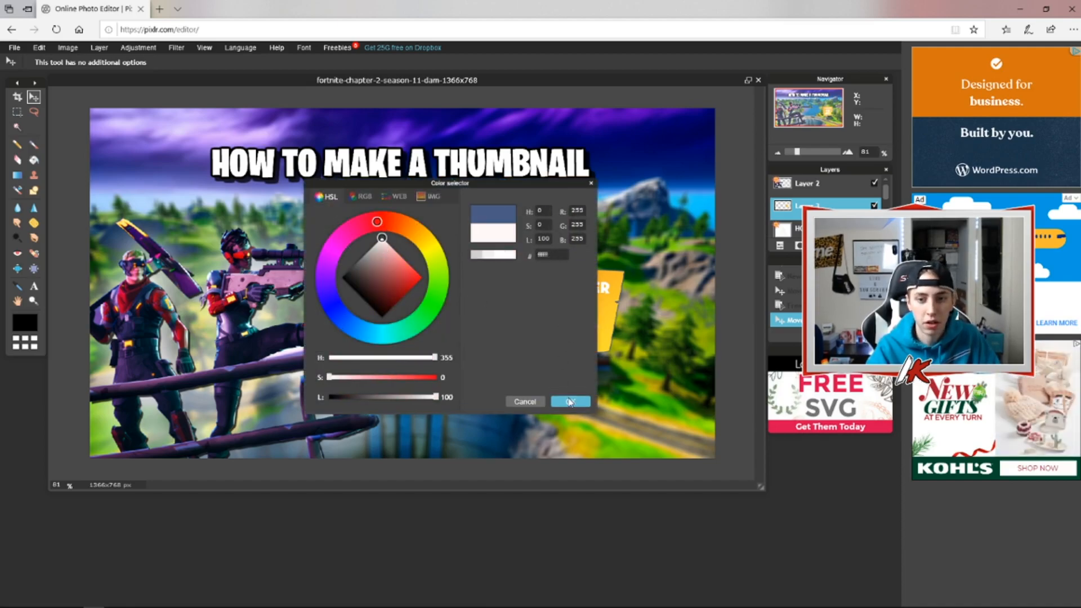
click(569, 401)
Set the outer glow color to the yellow fad12f sampled from the Chapter 2 logo.
click(484, 279)
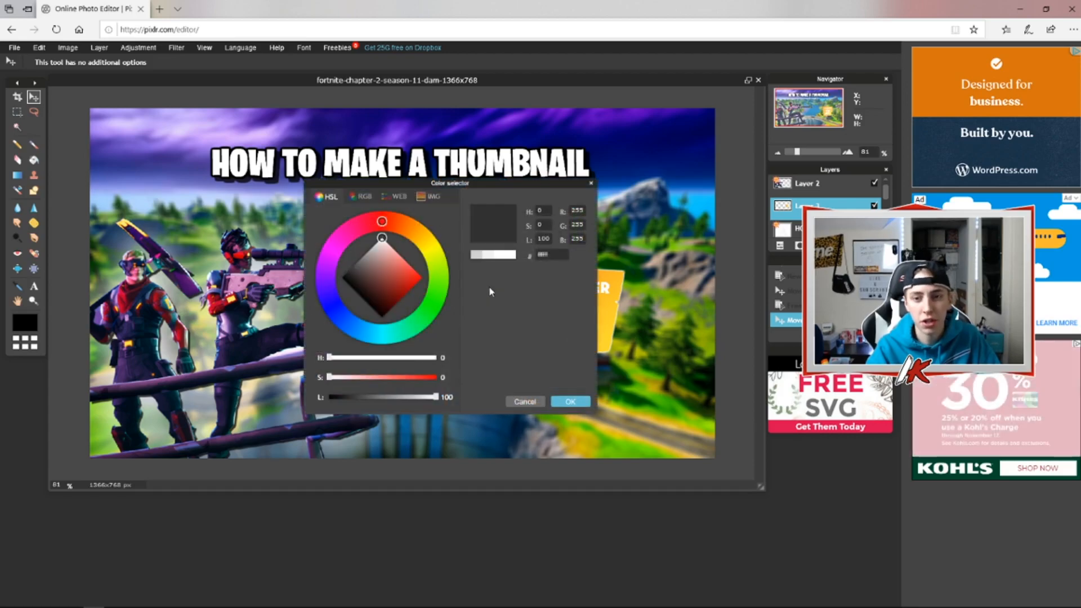
drag(493, 189, 396, 205)
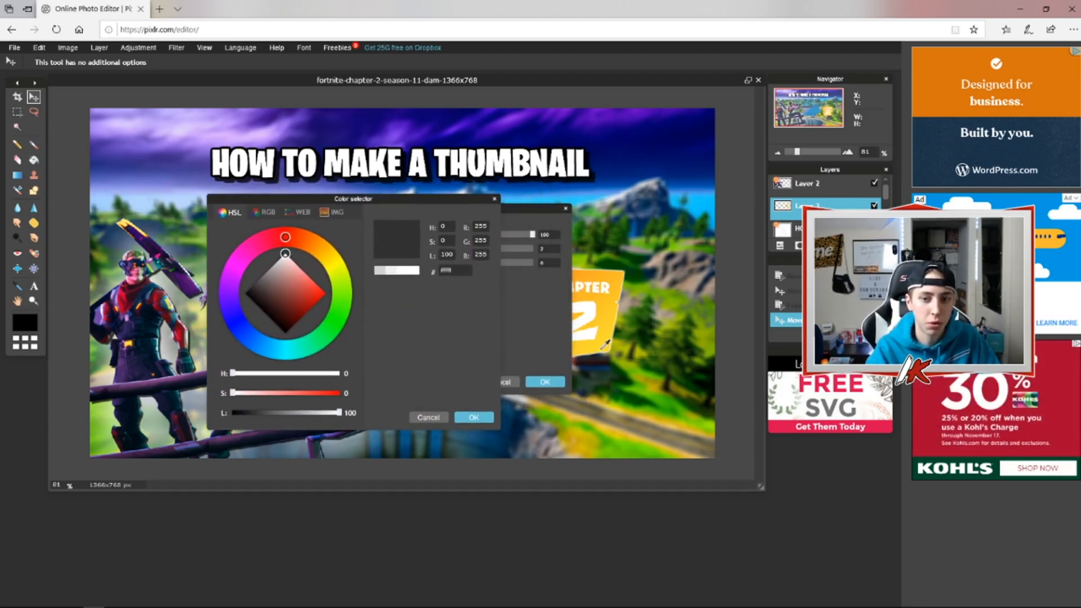
click(583, 342)
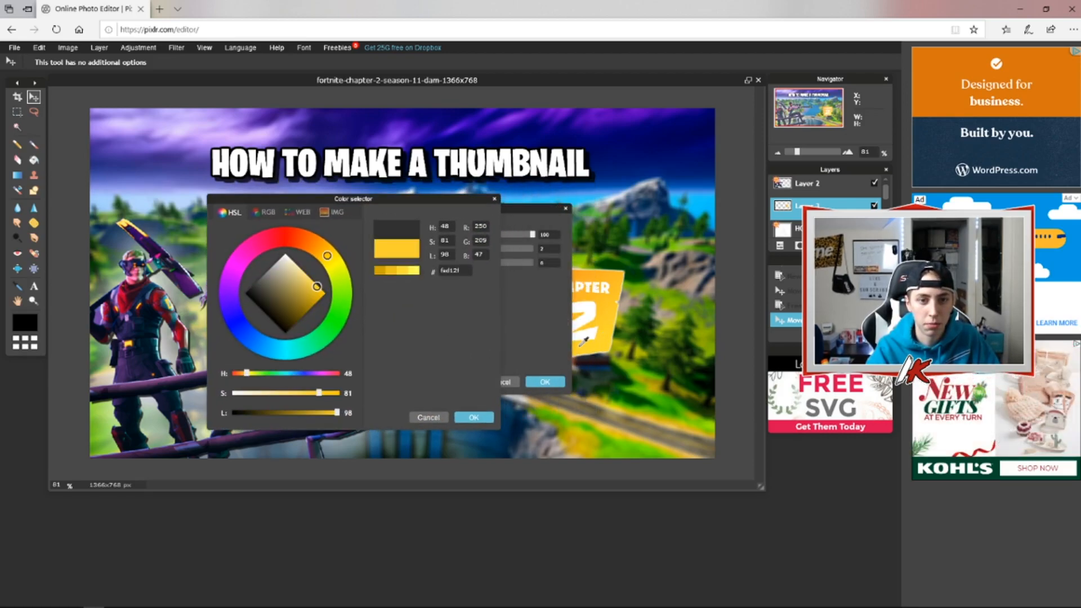
click(473, 417)
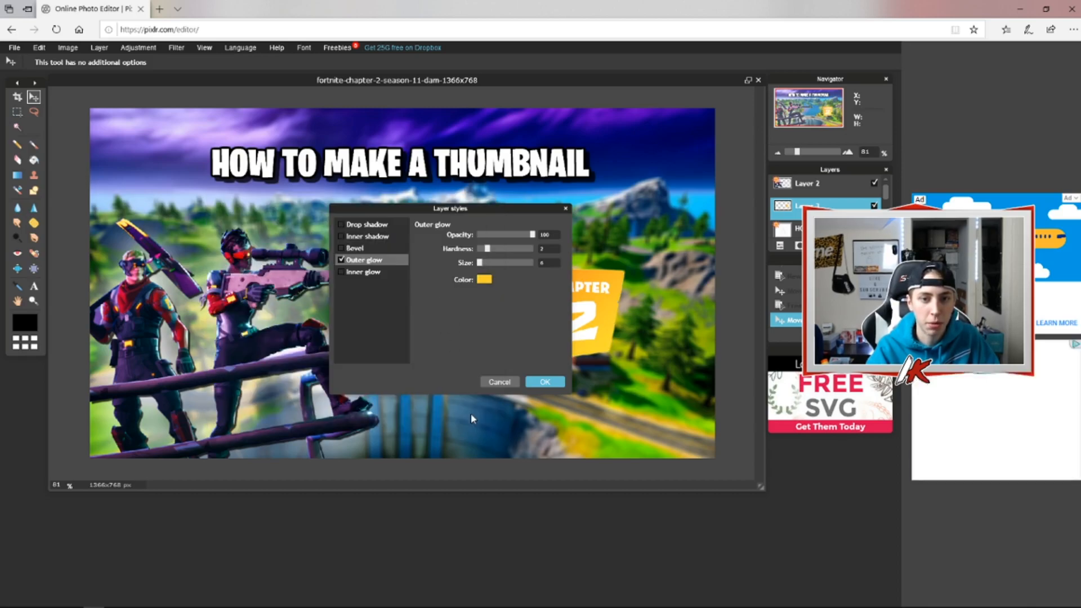
Set the logo's outer glow hardness to 1 and its size to 96, and apply the layer style.
drag(489, 209, 427, 204)
mouse_move(417, 258)
mouse_down()
mouse_move(467, 262)
mouse_move(424, 254)
mouse_up()
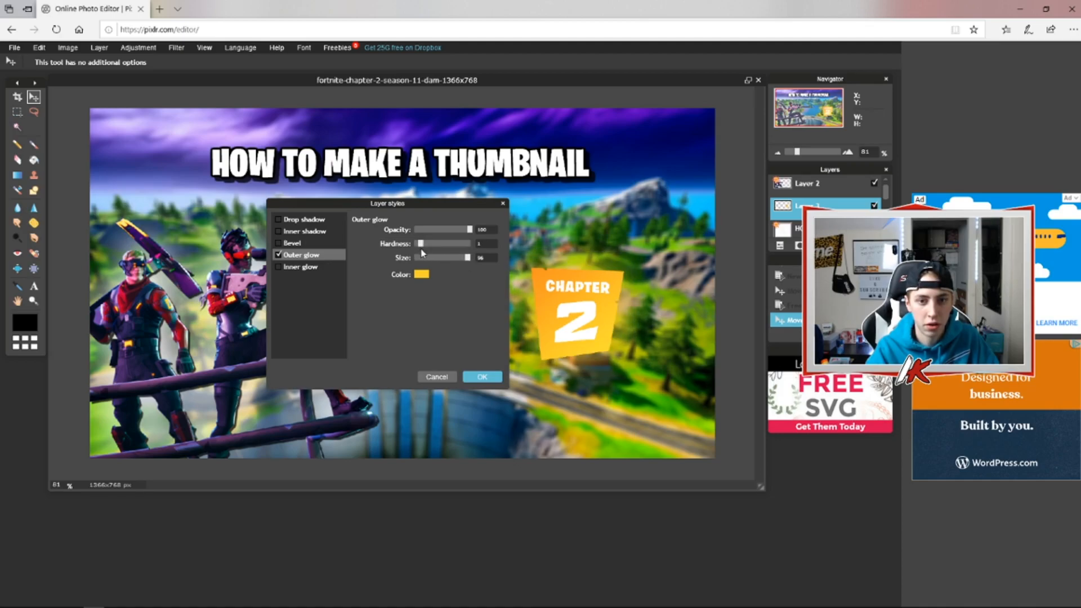
click(482, 376)
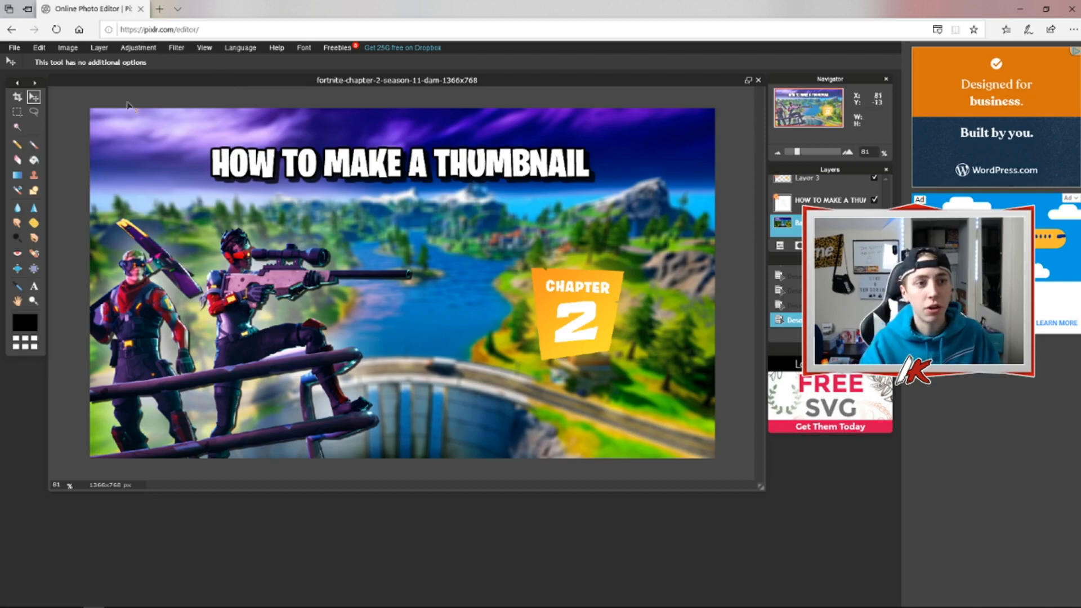
Save the image to the Desktop as a full-quality PNG named "fortnite chapter 2 thumbnail".
click(14, 47)
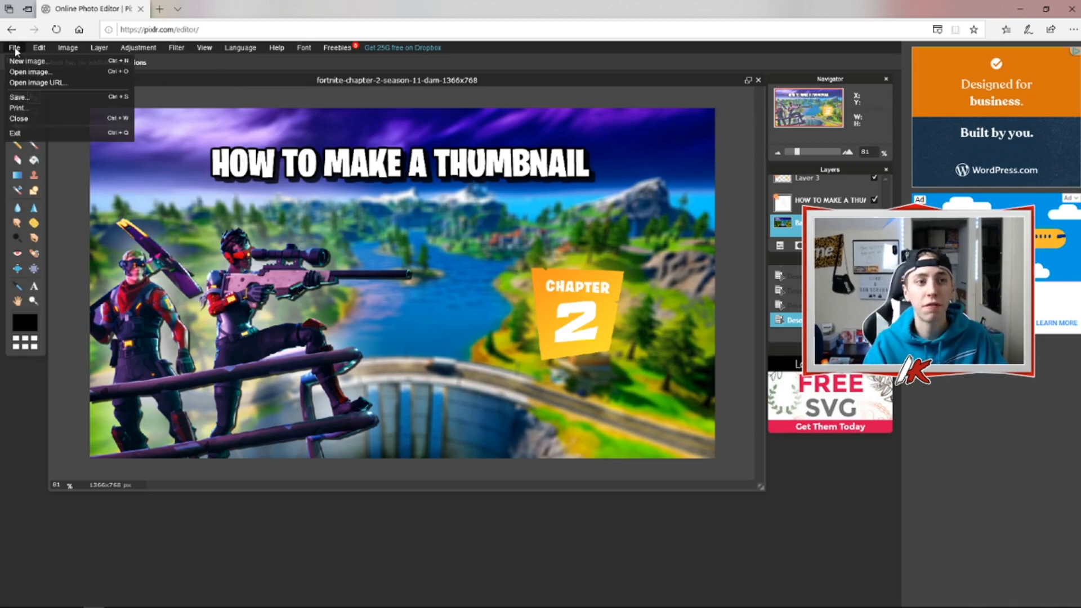
click(45, 97)
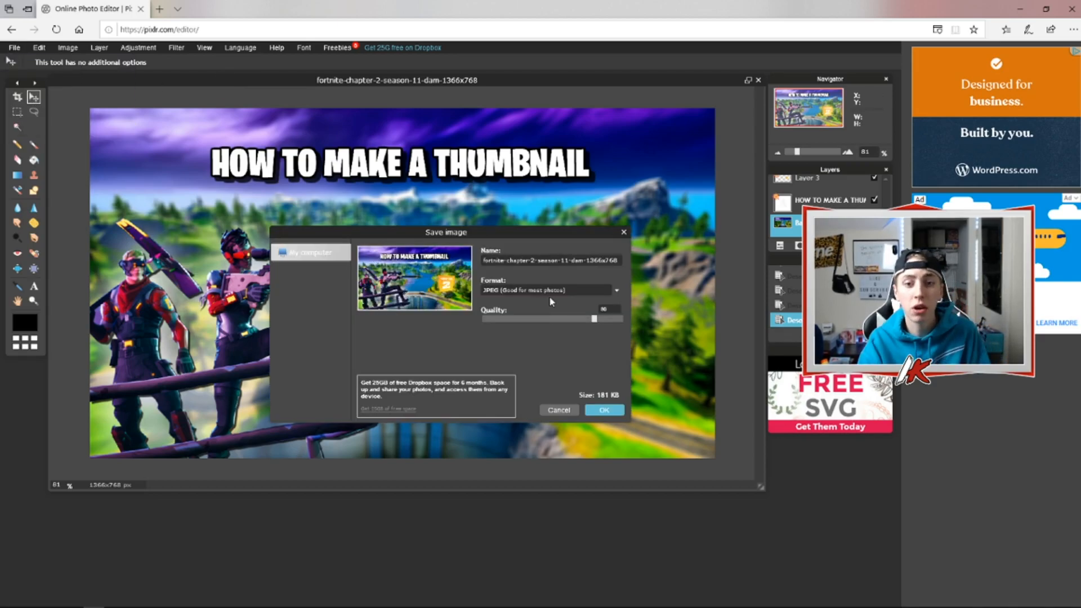
click(568, 291)
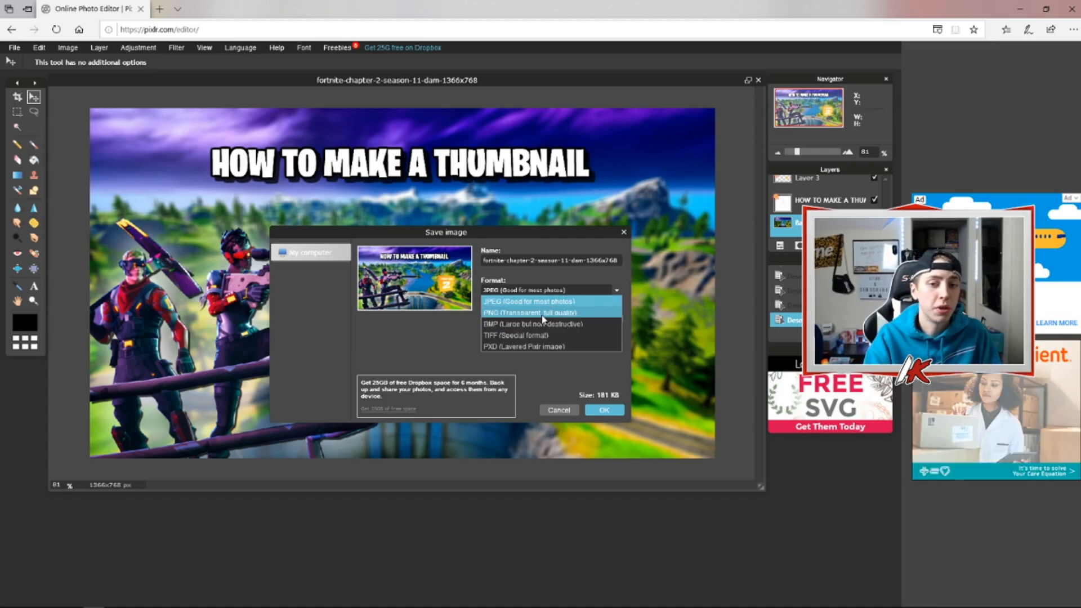
click(542, 309)
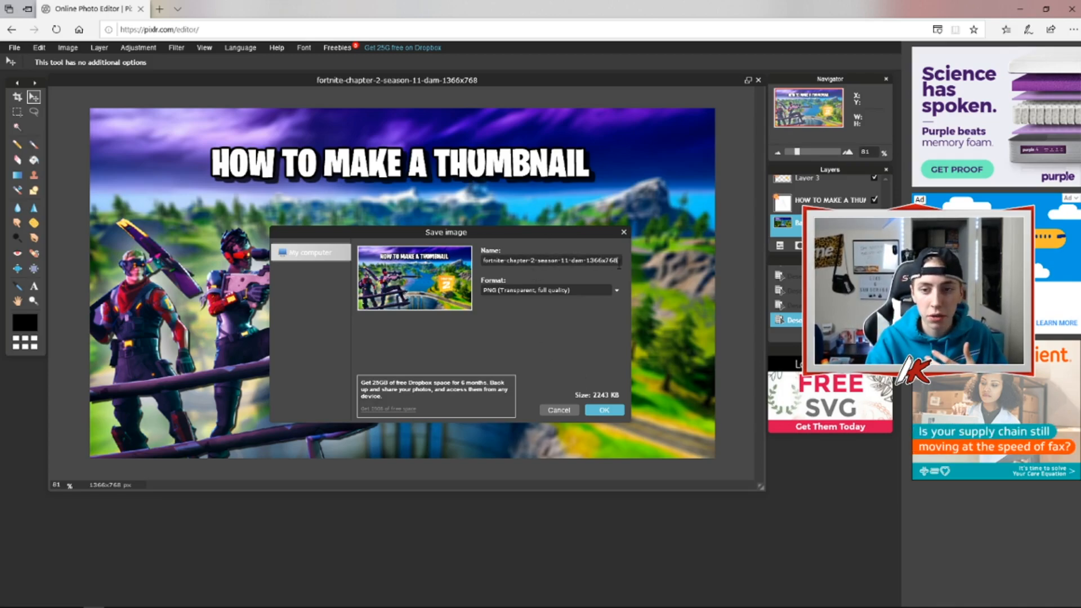
key(ctrl+a)
text(fortnite chapter)
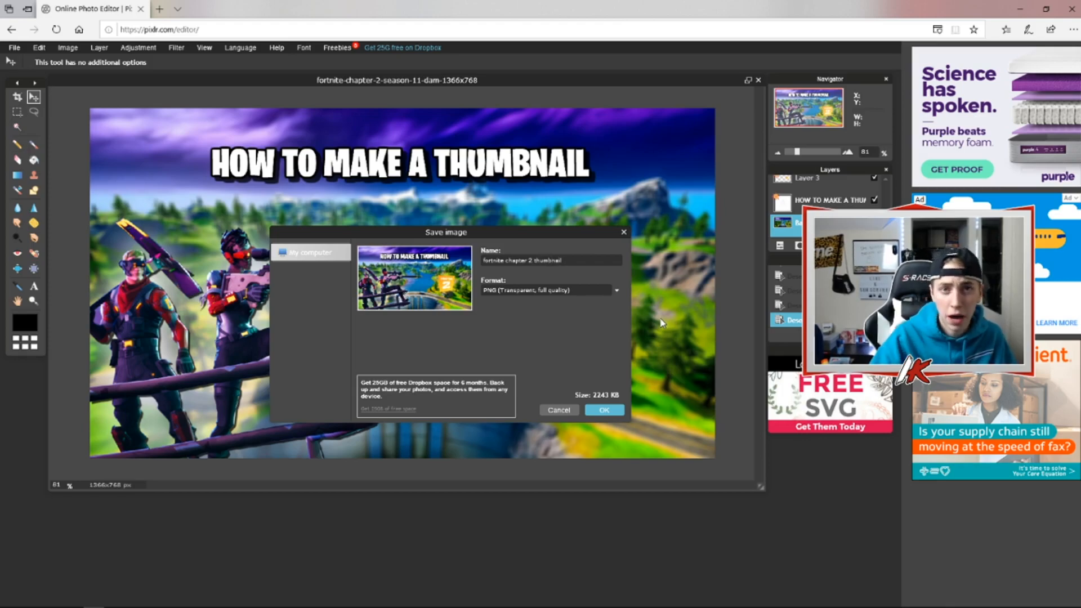
click(608, 410)
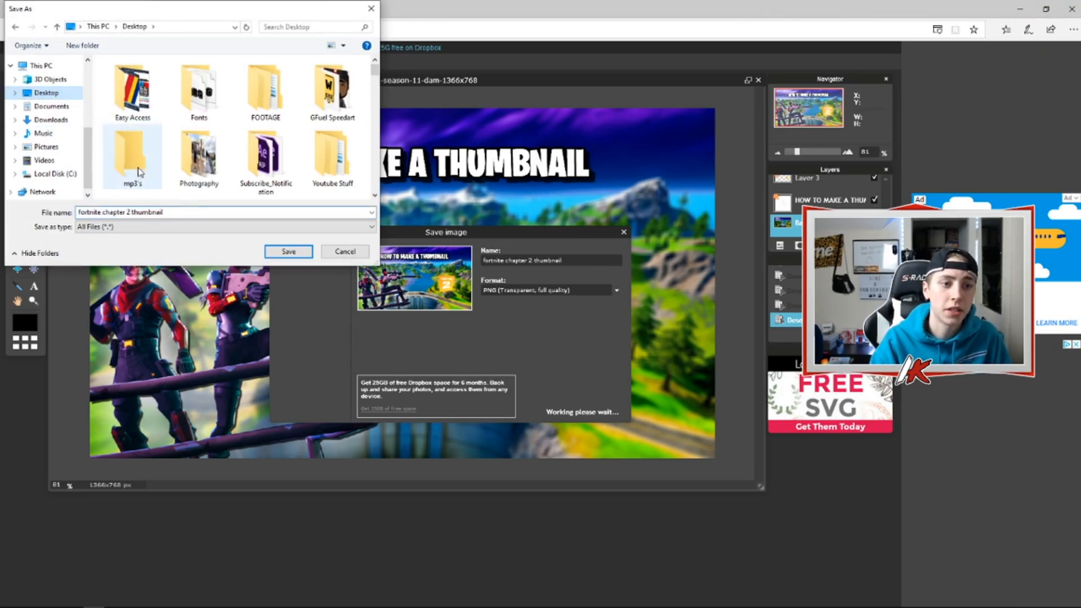
click(289, 253)
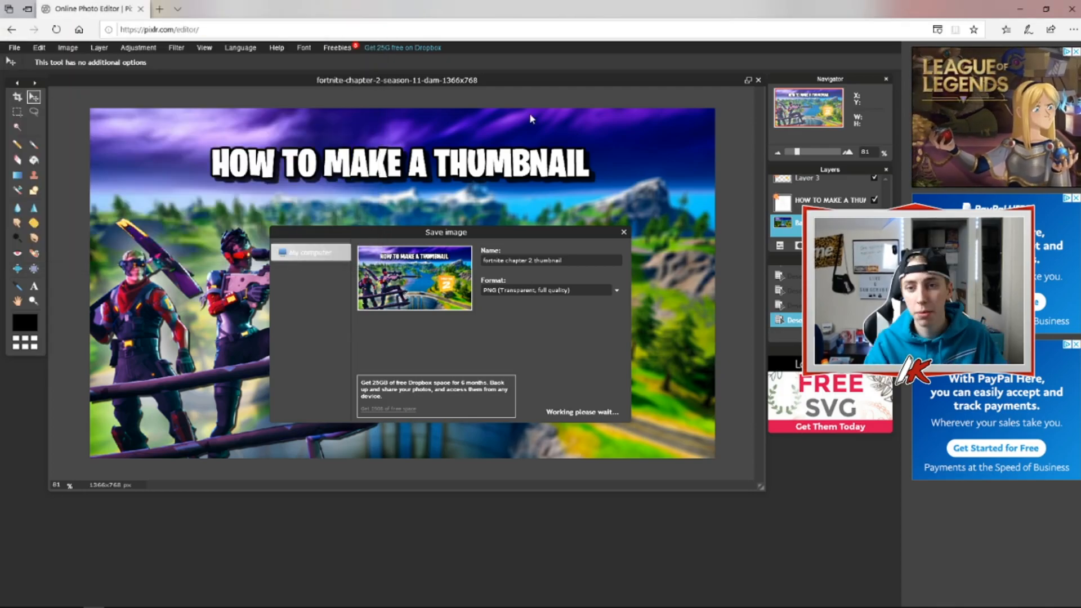
Open the saved "fortnite chapter 2 thumbnail" file from the desktop in Photos and bring up the zoom control to inspect it.
click(1023, 10)
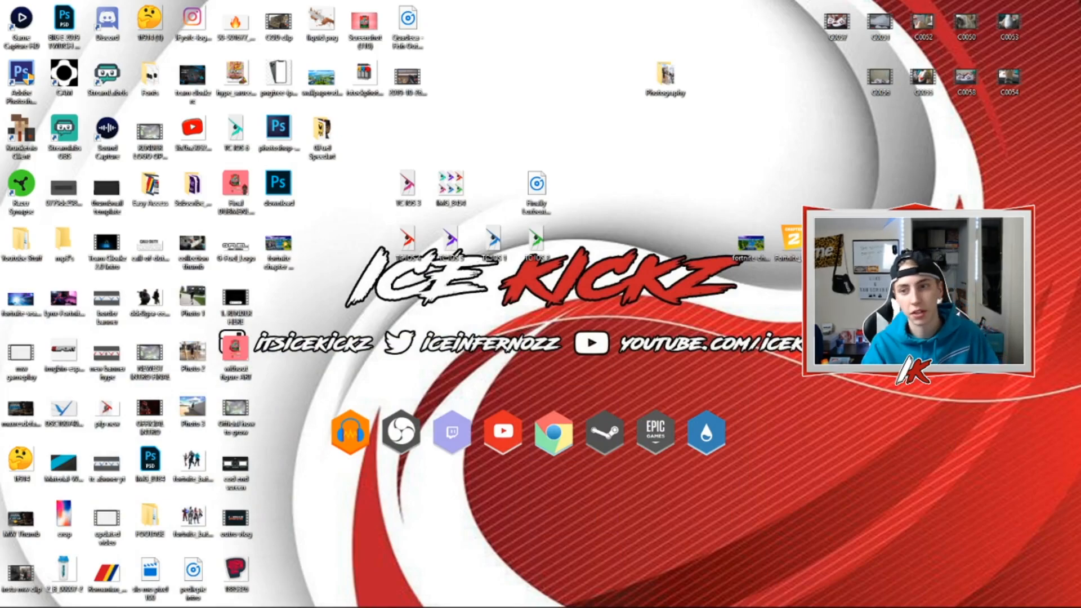
double_click(286, 248)
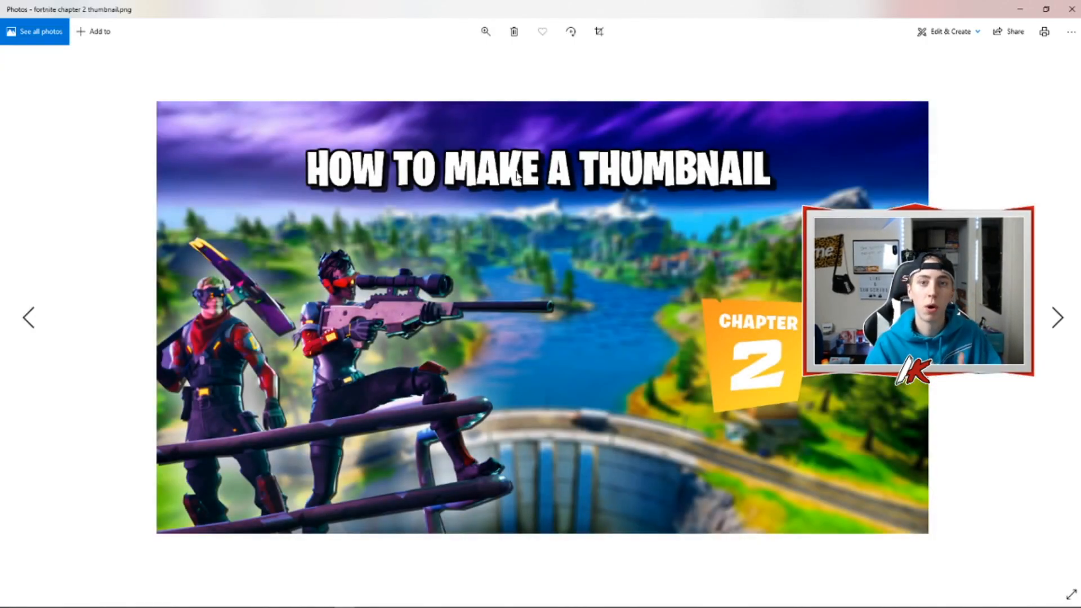
click(486, 32)
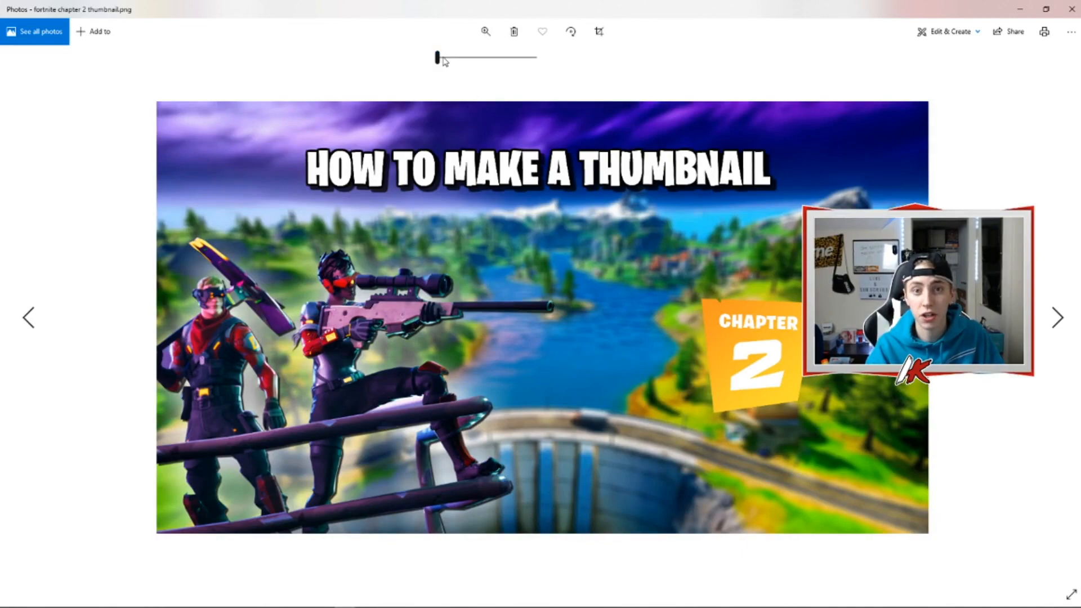